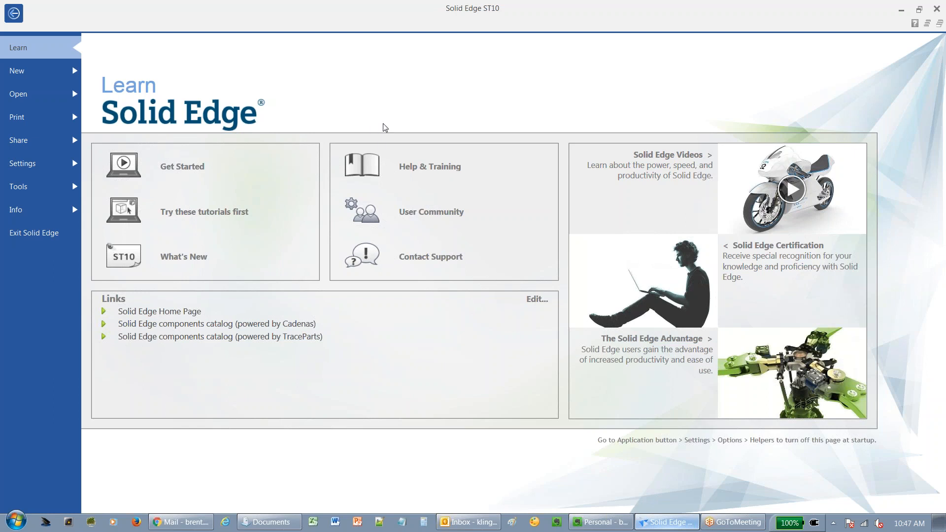
# Open the STEP file K3D-MX44004NF1-R5 JAE Connector Division Proprietary.STEP using the ISO Part.par template.
pyautogui.click(44, 94)
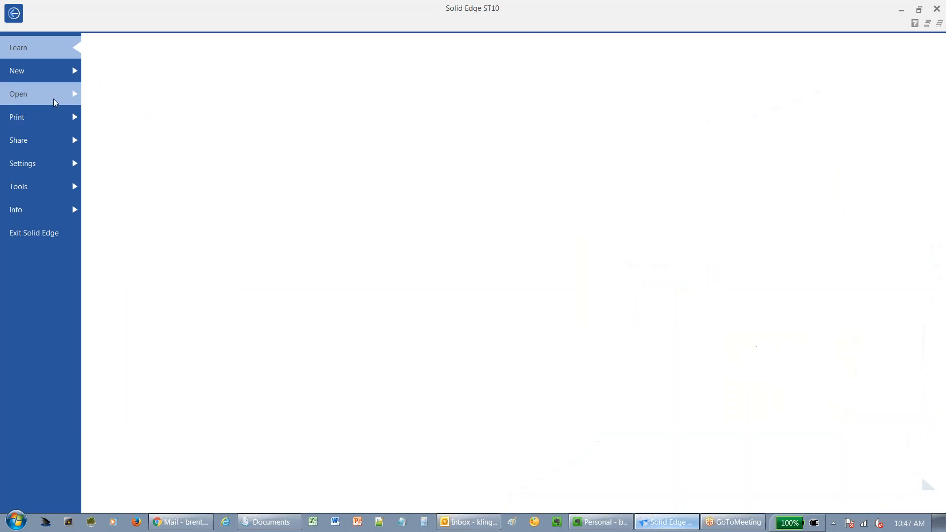
pyautogui.click(110, 107)
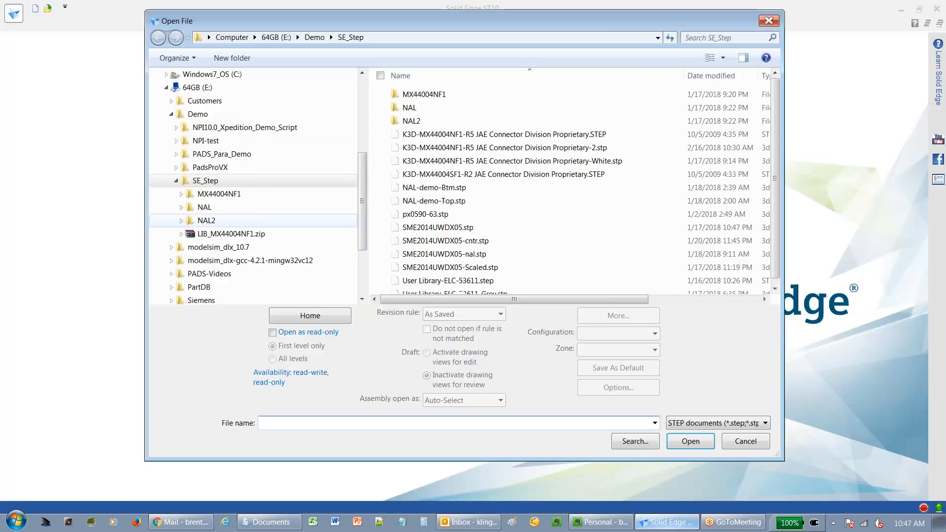
pyautogui.click(554, 135)
pyautogui.click(675, 443)
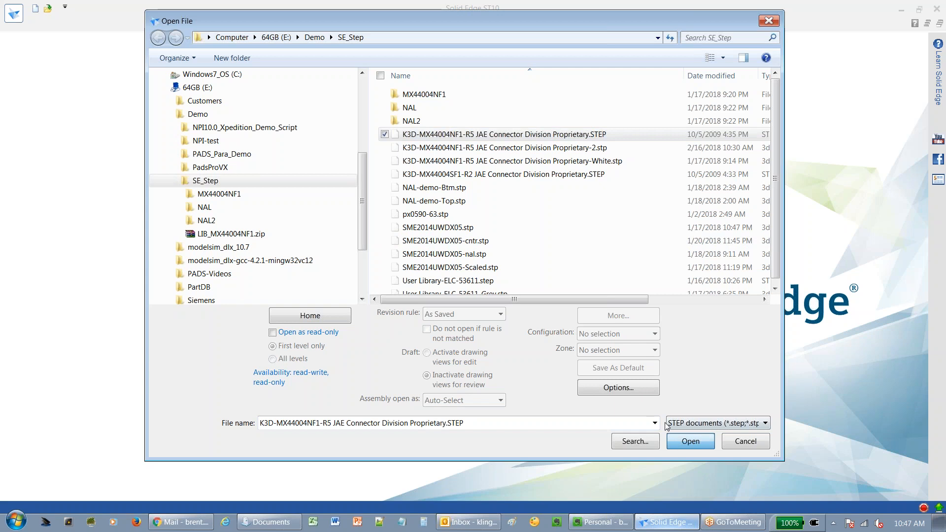
pyautogui.click(519, 203)
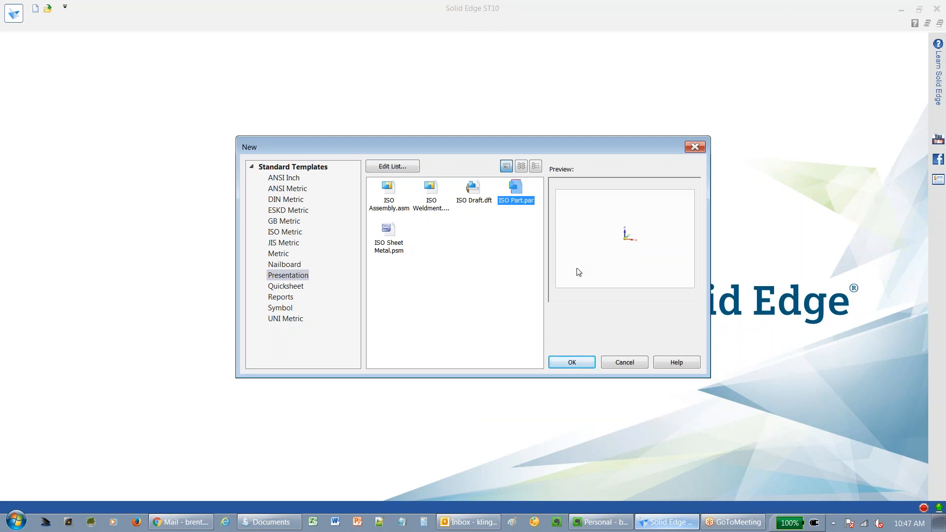
pyautogui.click(572, 362)
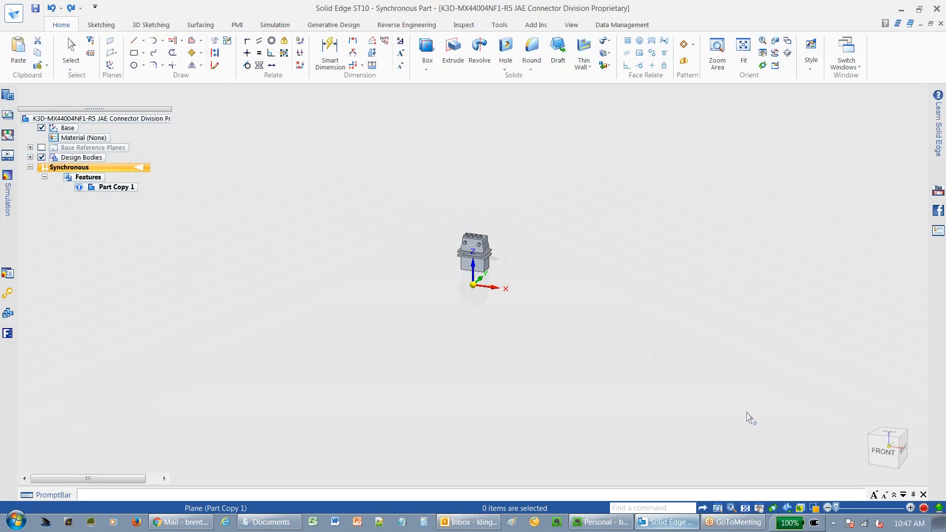
# Select the connector's design body and reposition its steering wheel onto the midpoint of a pin's lower end.
pyautogui.click(889, 452)
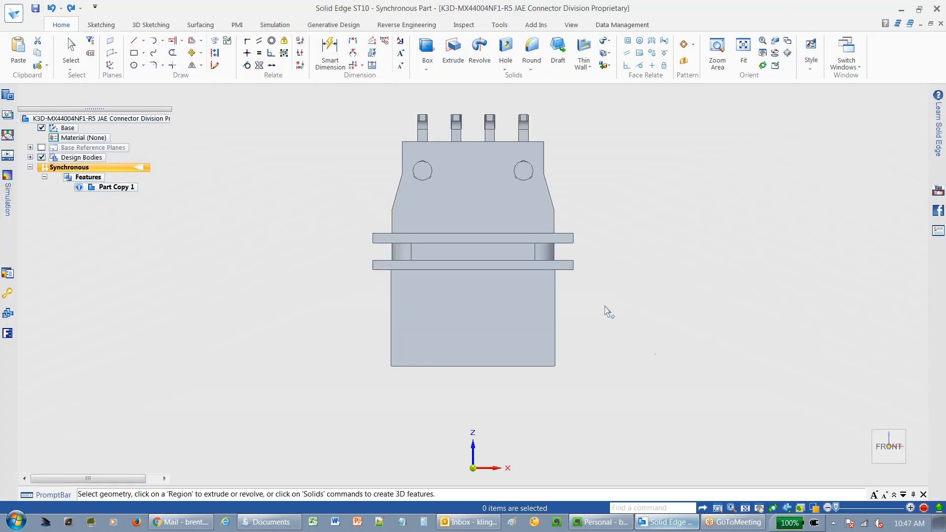
pyautogui.moveTo(494, 238); pyautogui.dragTo(314, 254, button='middle')
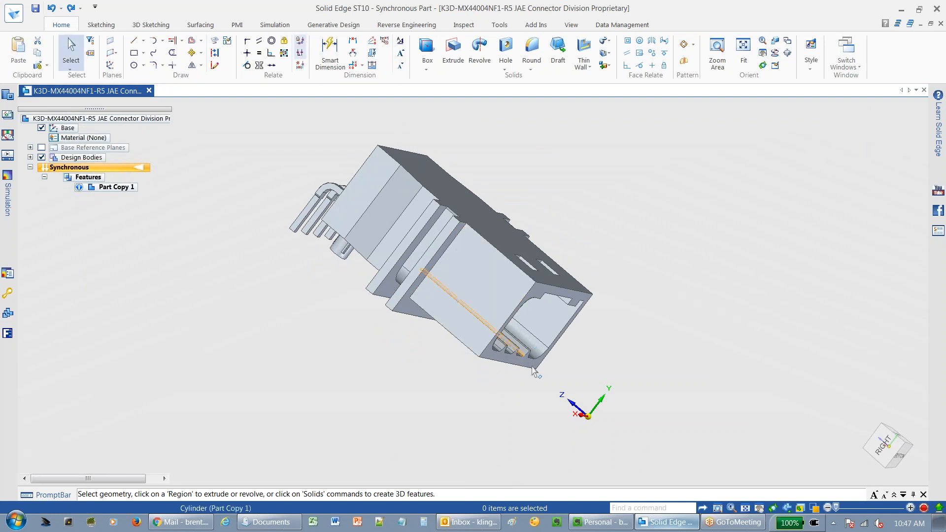
pyautogui.moveTo(532, 404); pyautogui.dragTo(597, 424, button='middle')
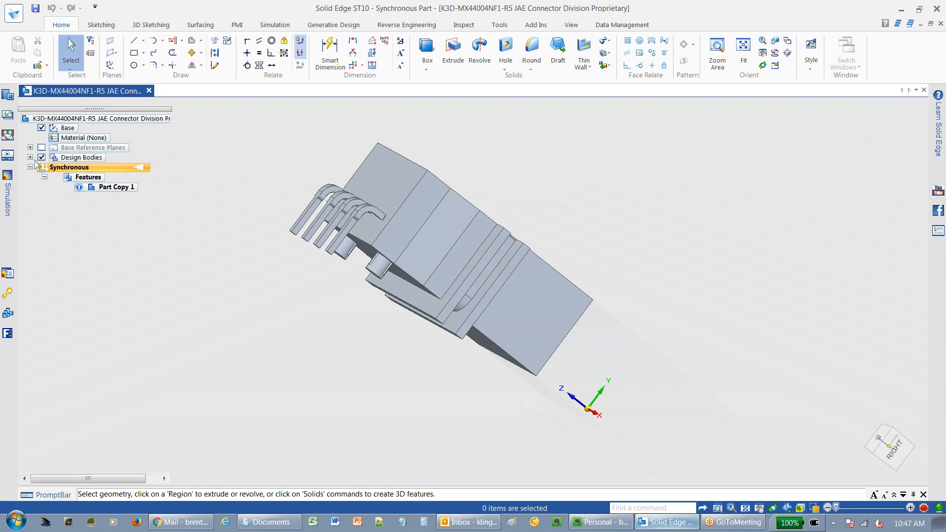
pyautogui.click(30, 157)
pyautogui.click(96, 180)
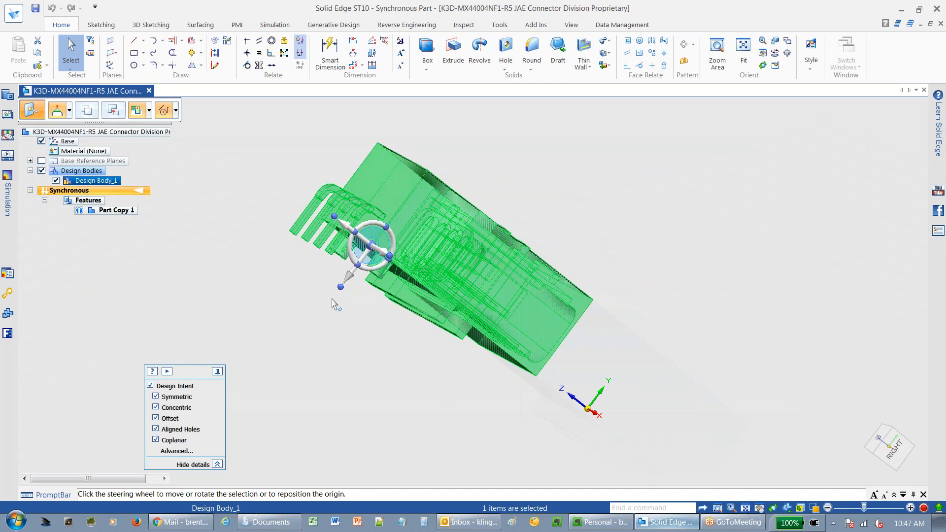
pyautogui.moveTo(438, 307); pyautogui.dragTo(481, 268, button='middle')
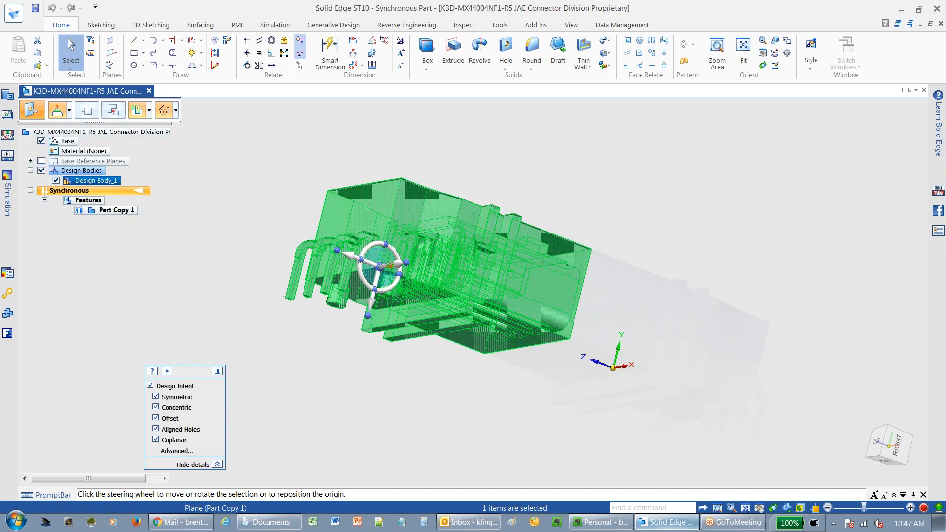
pyautogui.scroll(2, 352, 289)
pyautogui.scroll(3, 353, 289)
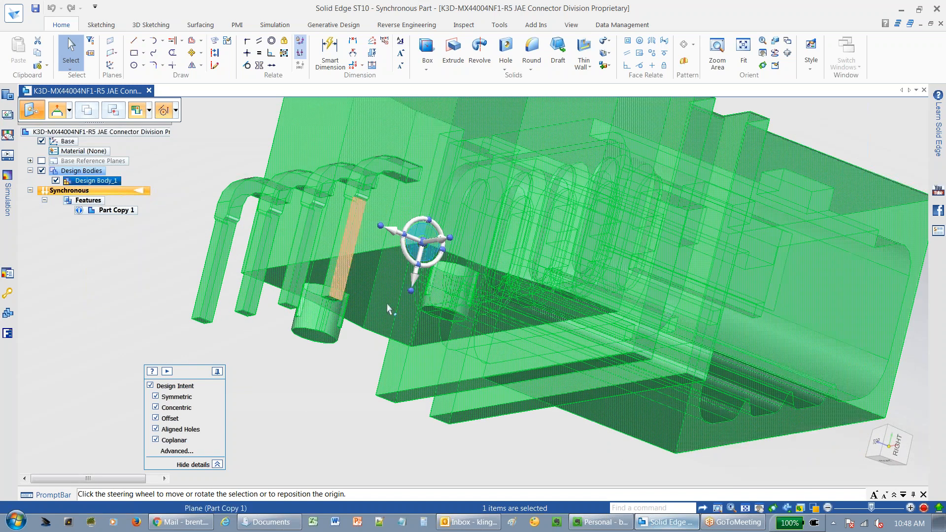
pyautogui.moveTo(379, 323); pyautogui.dragTo(389, 387, button='middle')
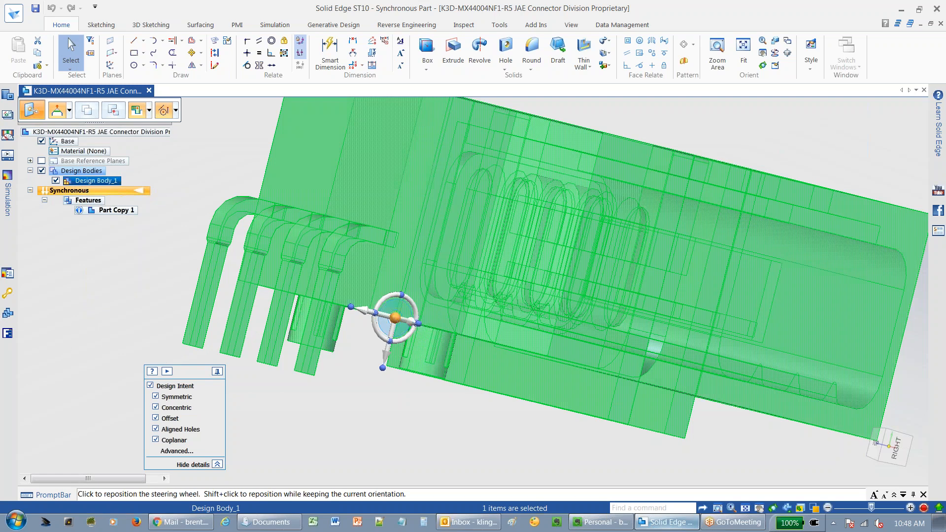
pyautogui.click(394, 318)
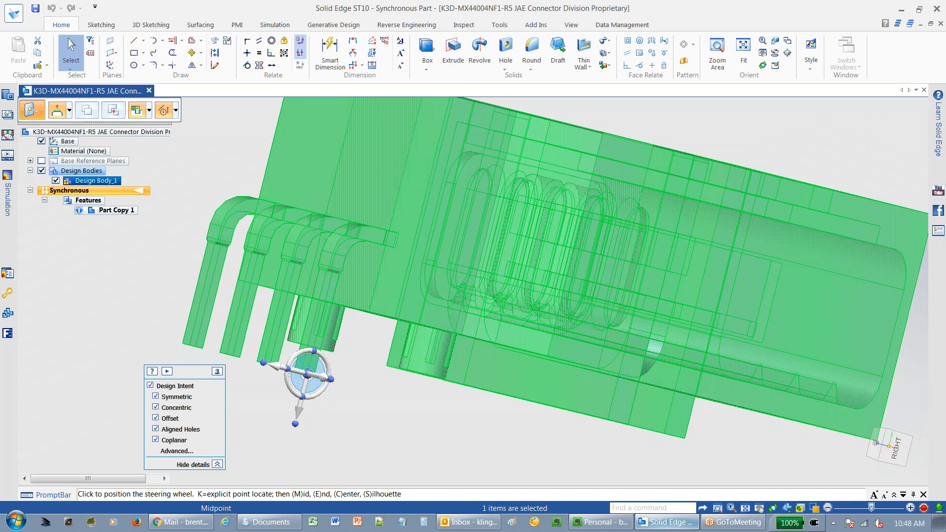
pyautogui.click(324, 369)
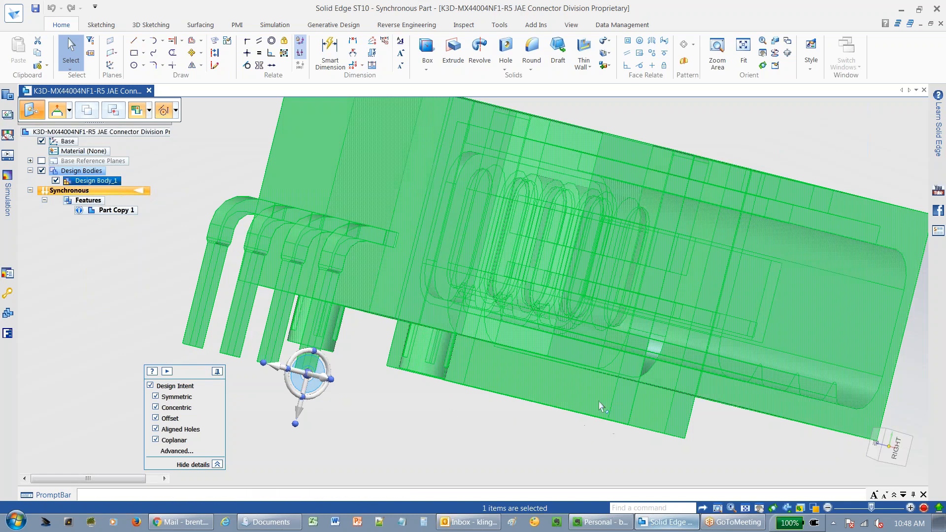
# Align the steering wheel's axis toward the base coordinate system's origin vertex.
pyautogui.scroll(-2, 600, 405)
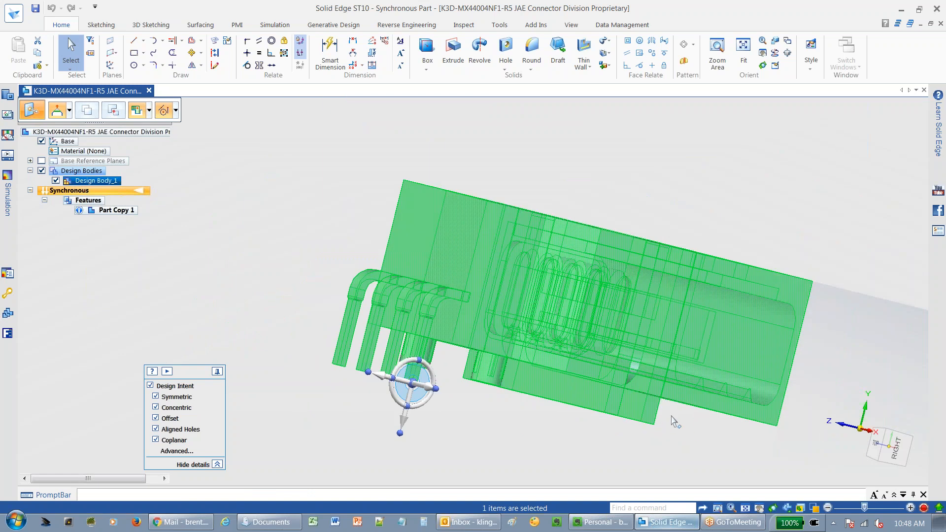
pyautogui.keyDown('shift'); pyautogui.moveTo(595, 365); pyautogui.dragTo(398, 367, button='middle'); pyautogui.keyUp('shift')
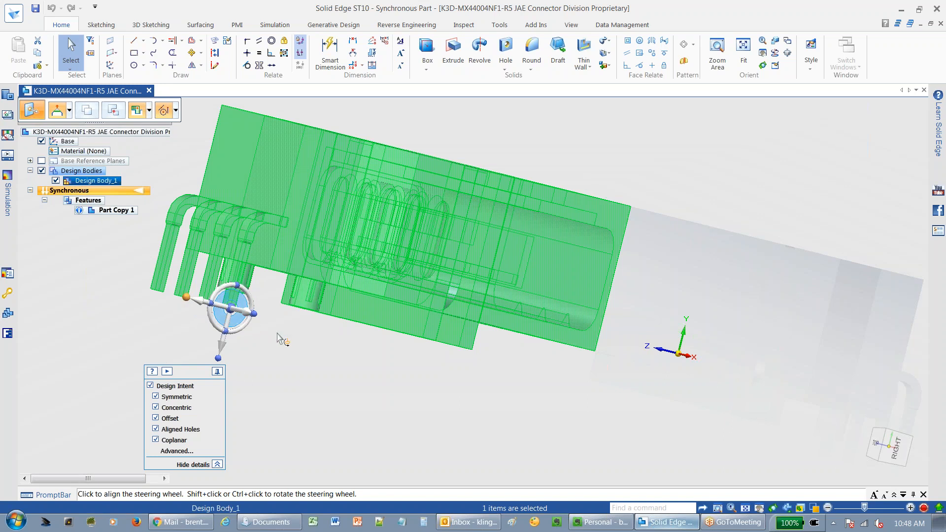
pyautogui.keyDown('shift'); pyautogui.click(217, 307); pyautogui.keyUp('shift')
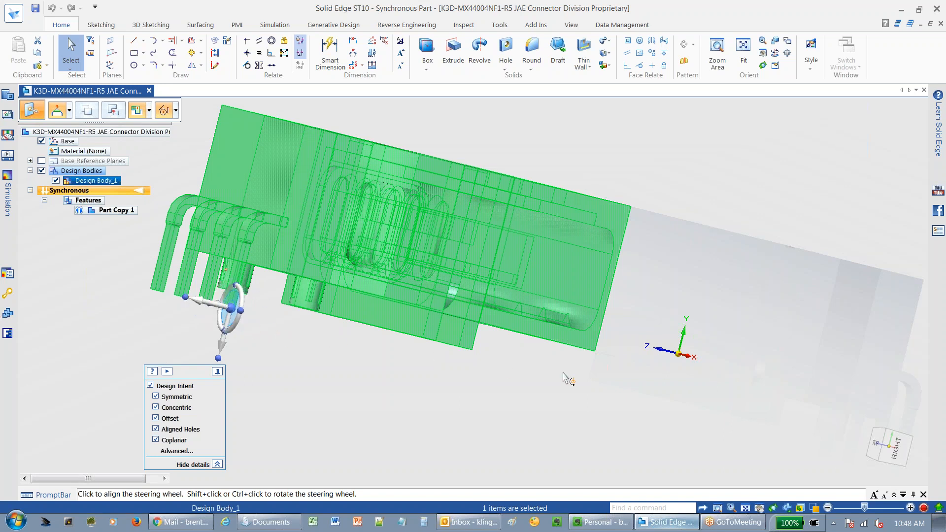
pyautogui.click(680, 356)
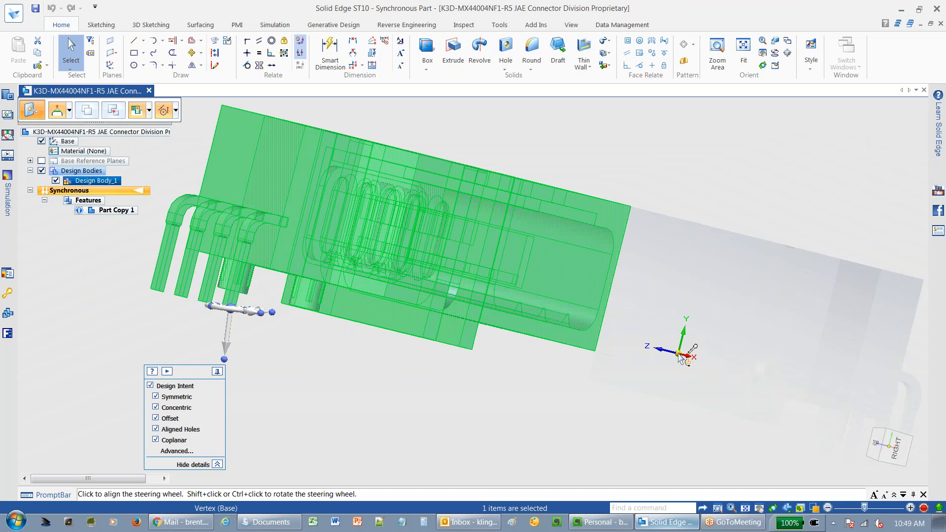
# Move the connector body along the aligned axis onto the base origin vertex and accept the move.
pyautogui.moveTo(605, 345); pyautogui.dragTo(581, 349, button='middle')
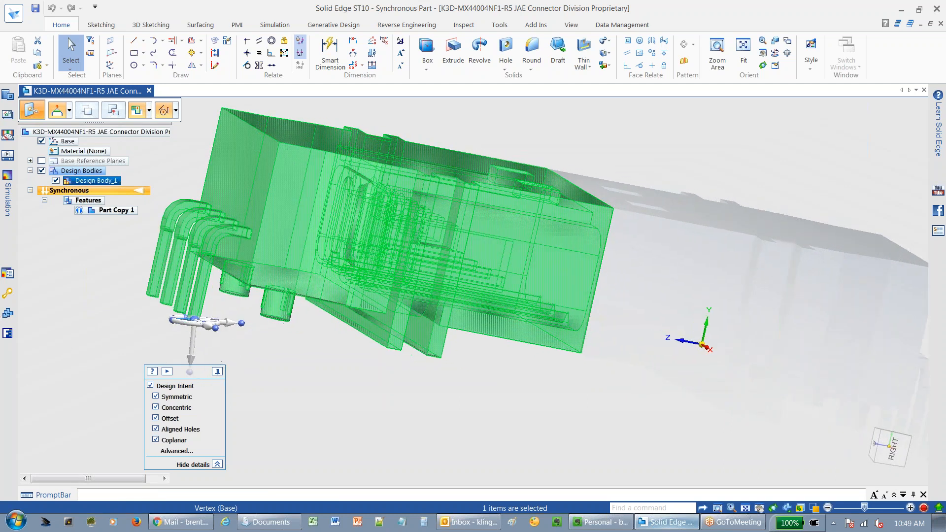
pyautogui.click(228, 327)
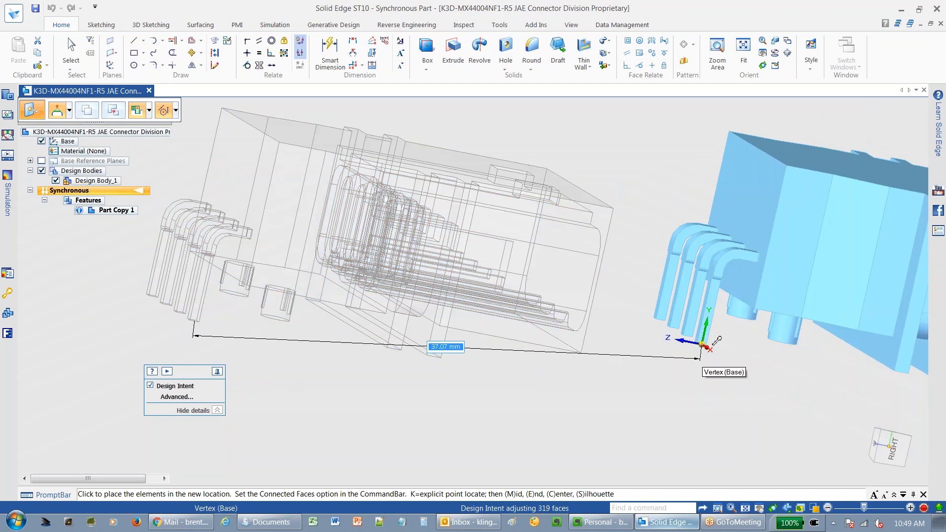
pyautogui.click(713, 342)
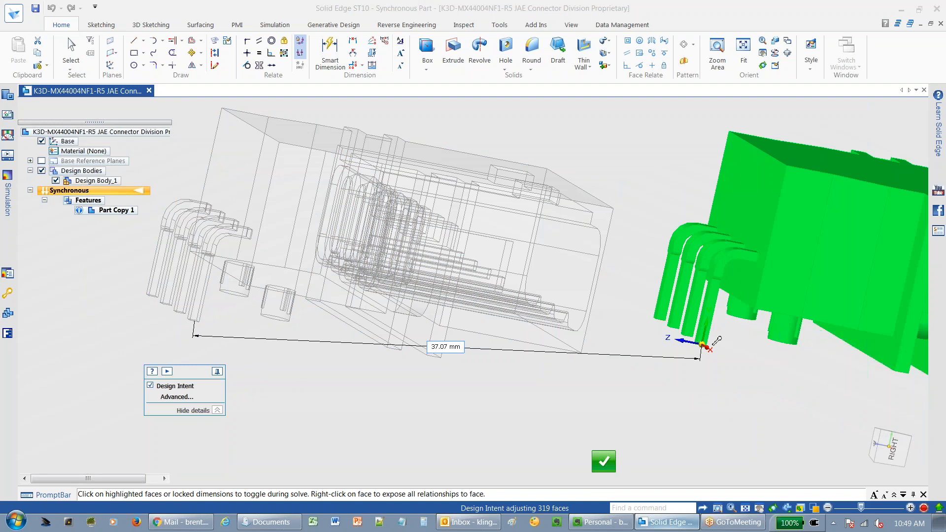
pyautogui.click(604, 461)
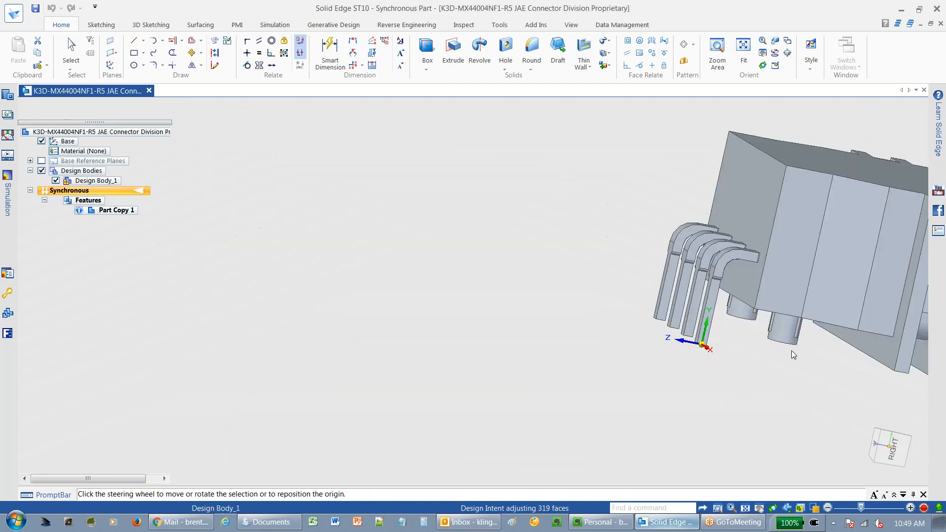
# Reselect the connector body in the right view and reposition the steering wheel onto the edge of its bottom face.
pyautogui.keyDown('shift'); pyautogui.moveTo(805, 356); pyautogui.dragTo(469, 346, button='middle'); pyautogui.keyUp('shift')
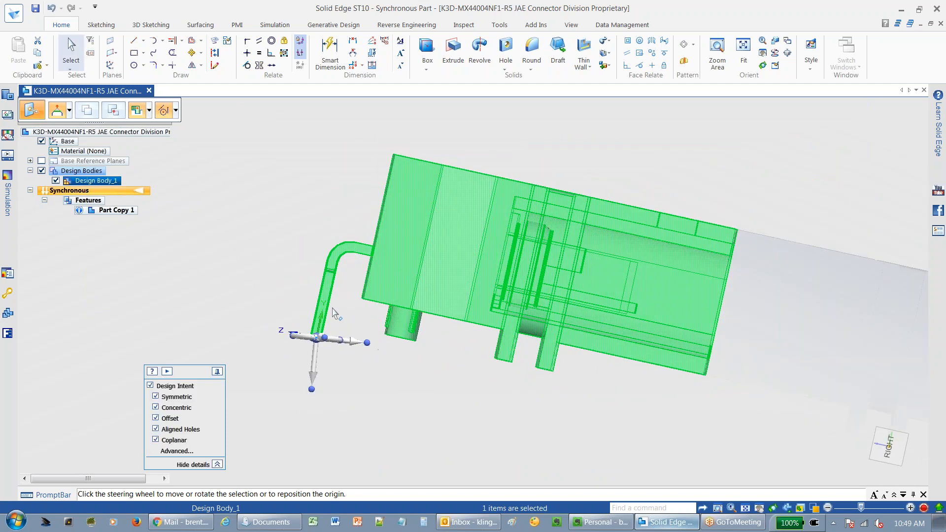
pyautogui.click(446, 314)
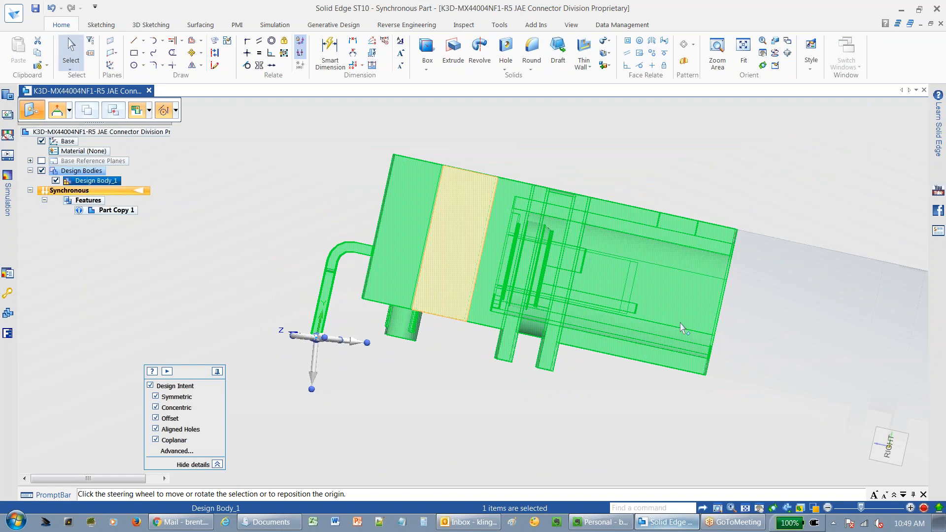
pyautogui.click(887, 451)
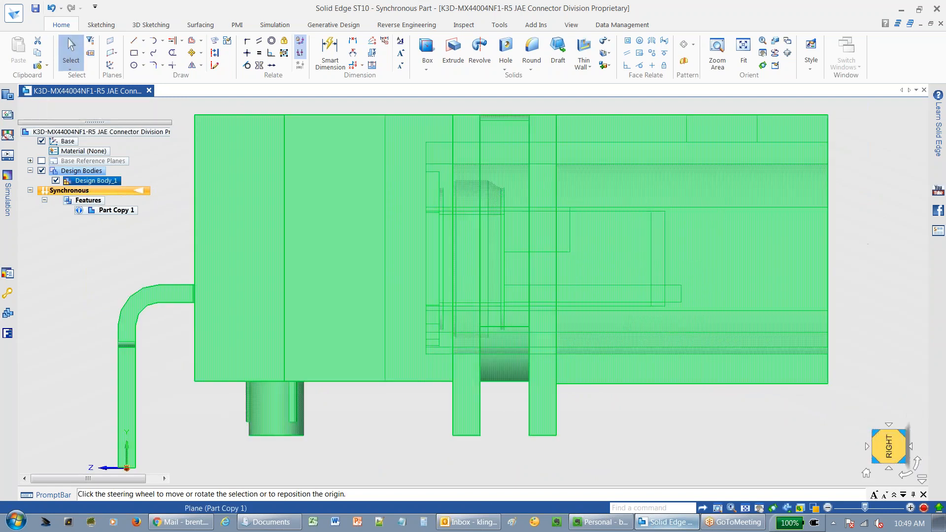
pyautogui.click(294, 370)
pyautogui.keyDown('shift'); pyautogui.moveTo(293, 369); pyautogui.dragTo(403, 251, button='middle'); pyautogui.keyUp('shift')
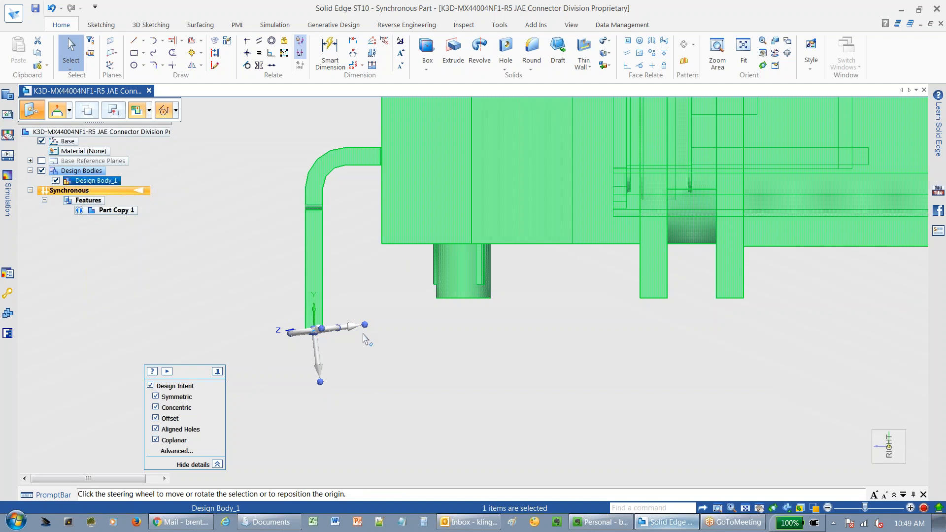
pyautogui.click(316, 333)
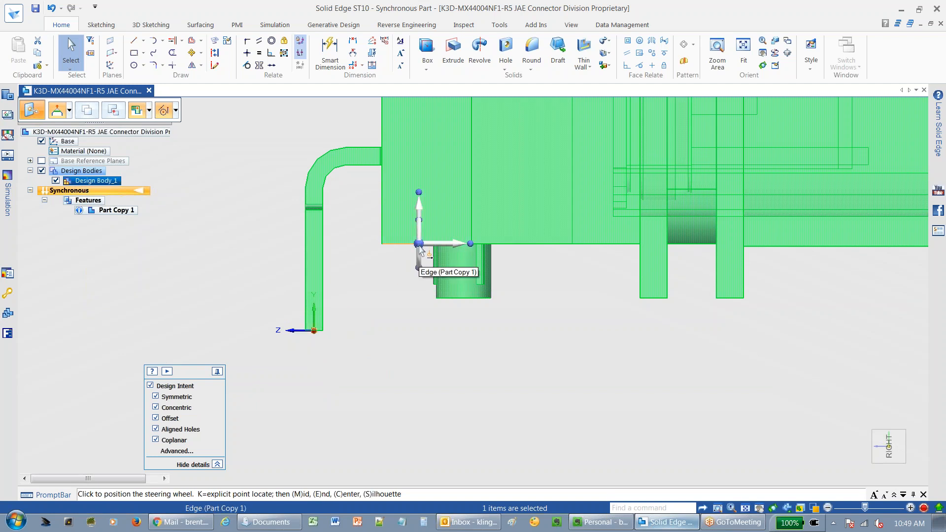
pyautogui.click(418, 245)
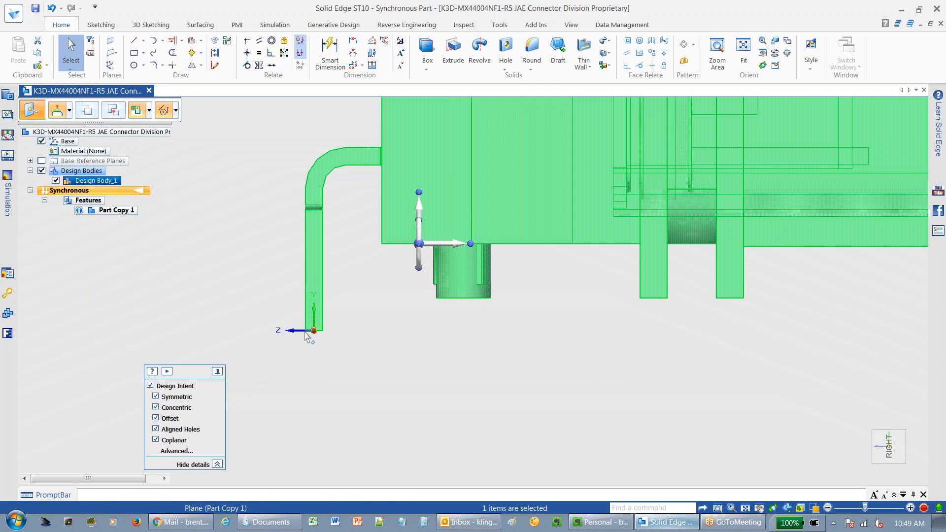
# Move the connector body vertically so its bottom face meets the origin point, then accept the move.
pyautogui.click(419, 213)
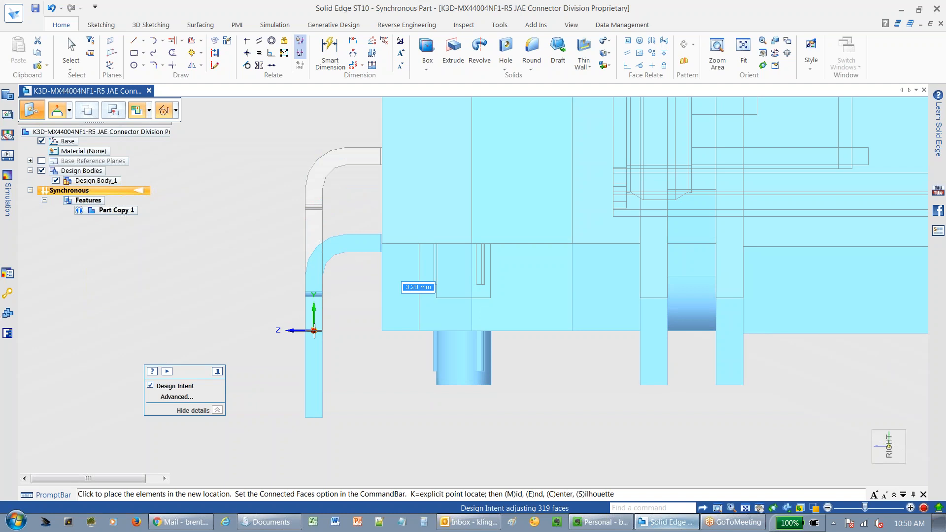
pyautogui.click(330, 326)
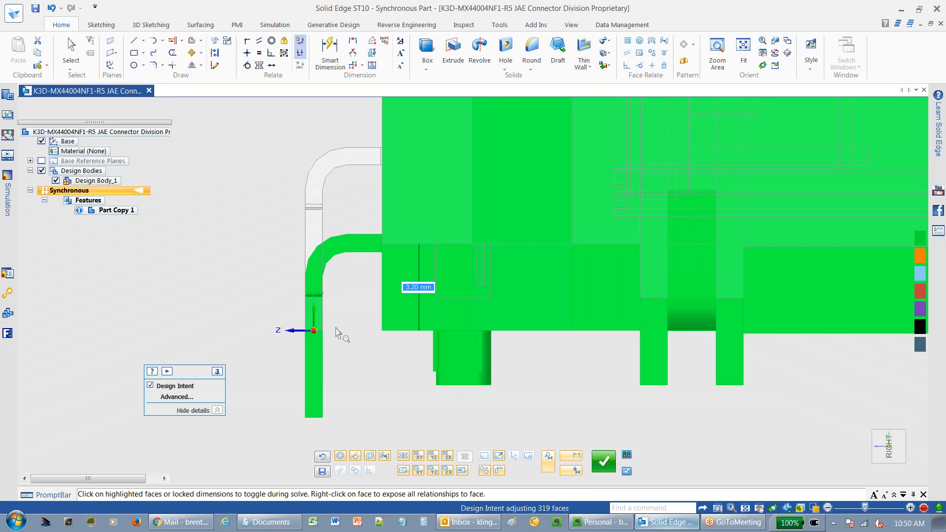
pyautogui.click(604, 461)
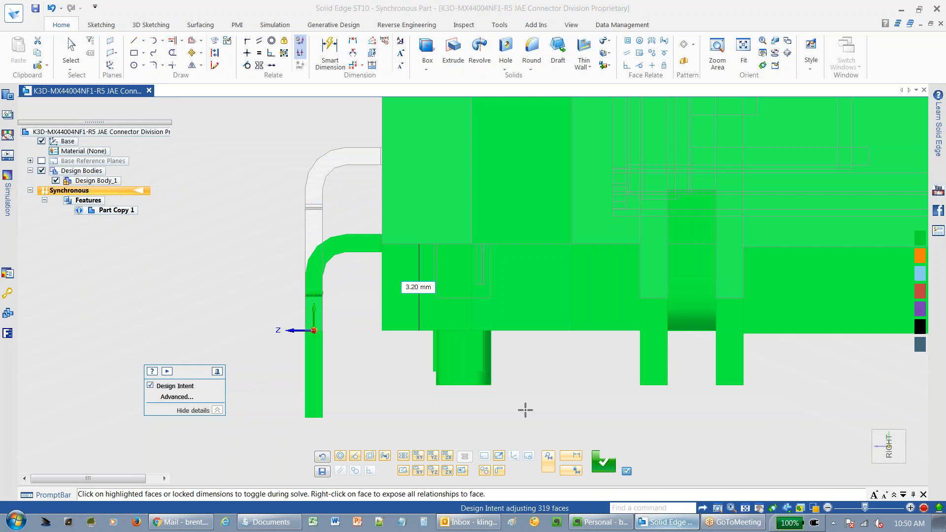
pyautogui.click(604, 462)
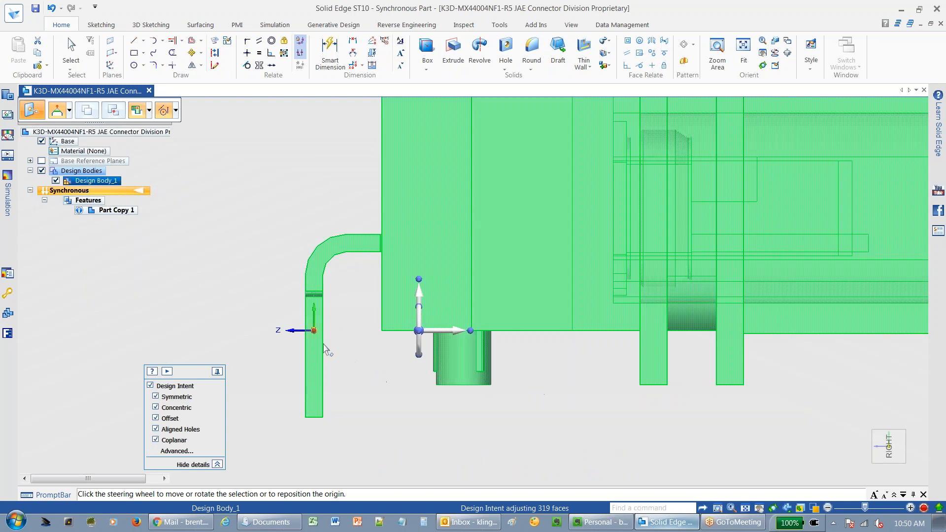
# Sketch a vertical construction line about 0.64 mm long on the pin's end face, from its bottom edge up to the origin point.
pyautogui.click(311, 330)
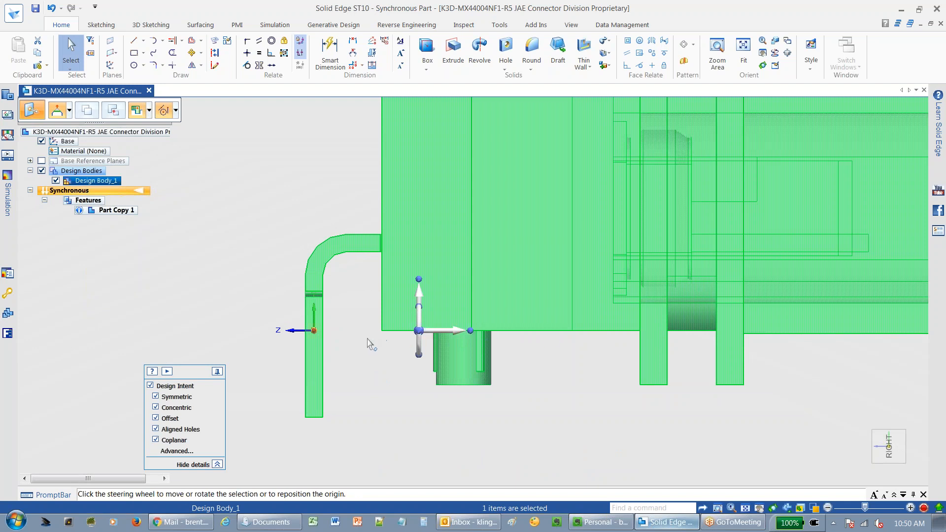
pyautogui.moveTo(432, 355); pyautogui.dragTo(468, 353, button='middle')
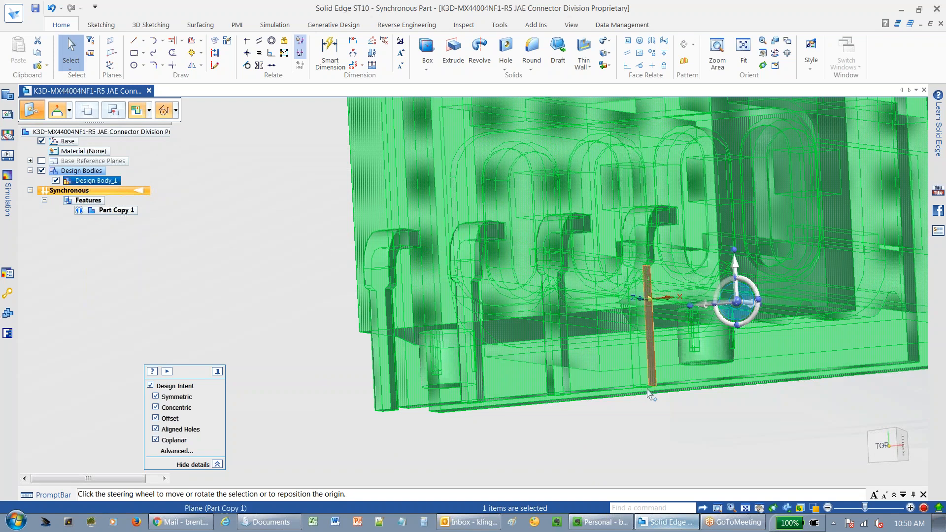
pyautogui.scroll(-1, 628, 338)
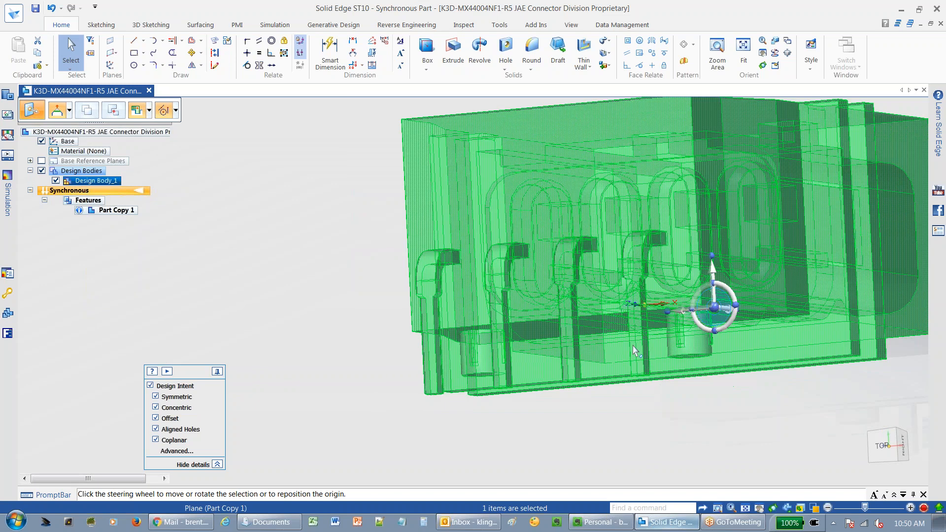
pyautogui.moveTo(628, 337); pyautogui.dragTo(895, 464, button='middle')
pyautogui.click(885, 452)
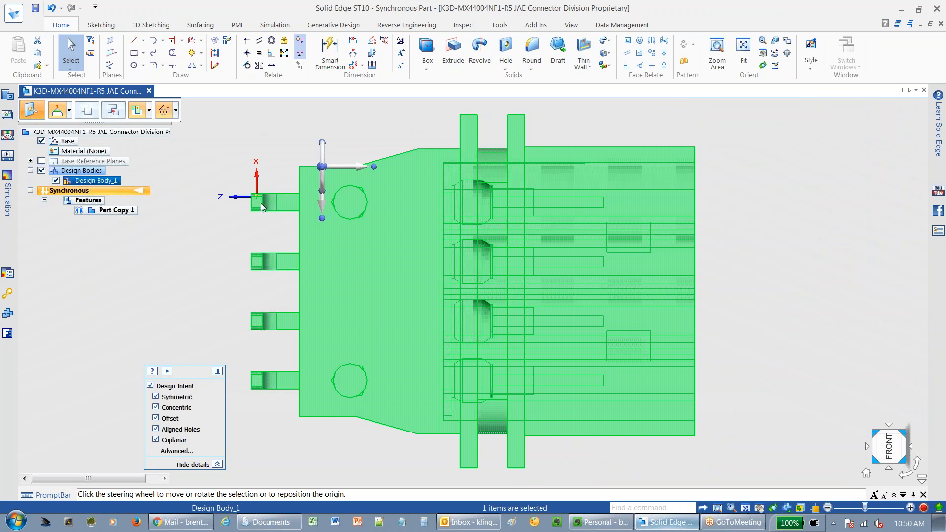
pyautogui.scroll(3, 256, 202)
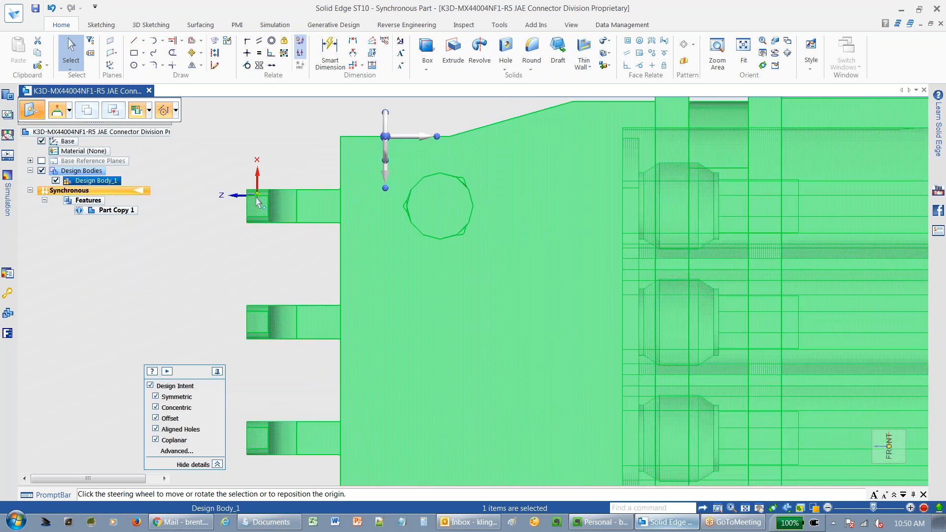
pyautogui.scroll(1, 257, 202)
pyautogui.scroll(1, 258, 203)
pyautogui.keyDown('shift'); pyautogui.moveTo(272, 223); pyautogui.dragTo(443, 274, button='middle'); pyautogui.keyUp('shift')
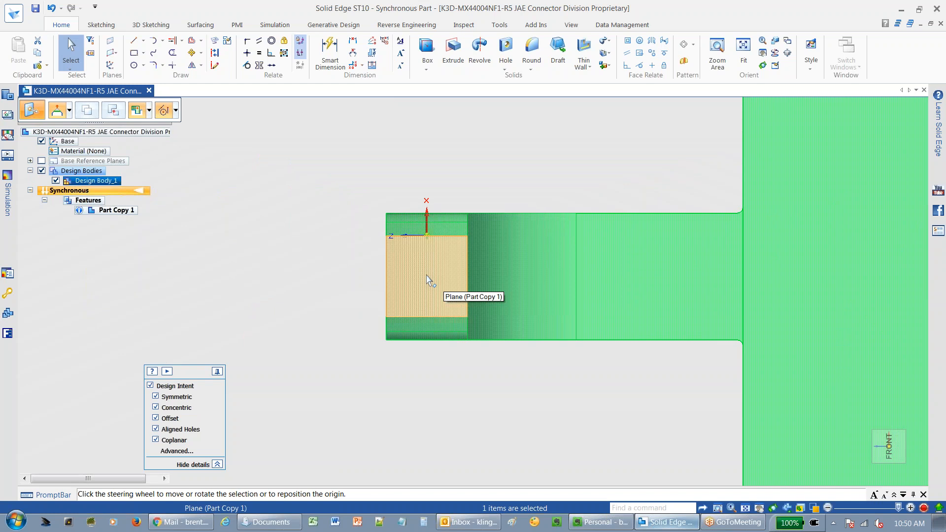
pyautogui.click(329, 213)
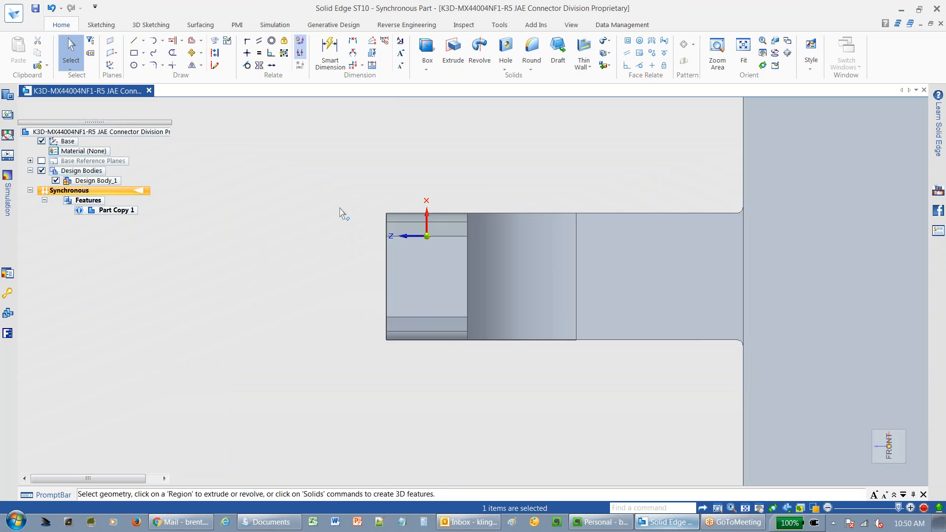
pyautogui.click(215, 69)
pyautogui.click(134, 42)
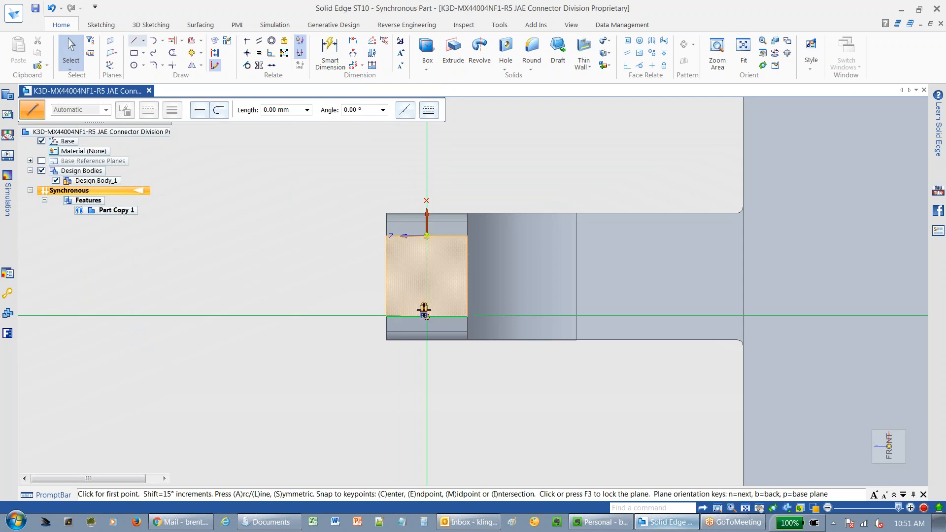
pyautogui.press('F3')
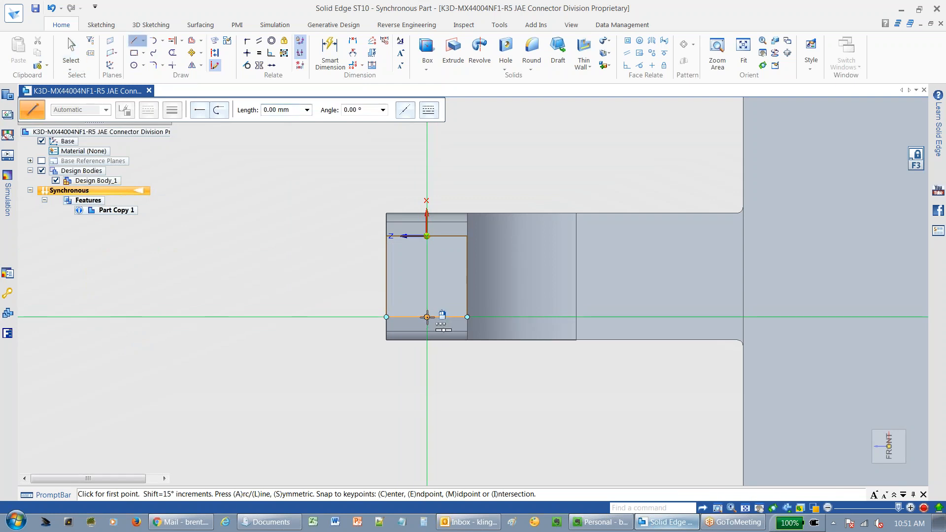
pyautogui.click(427, 316)
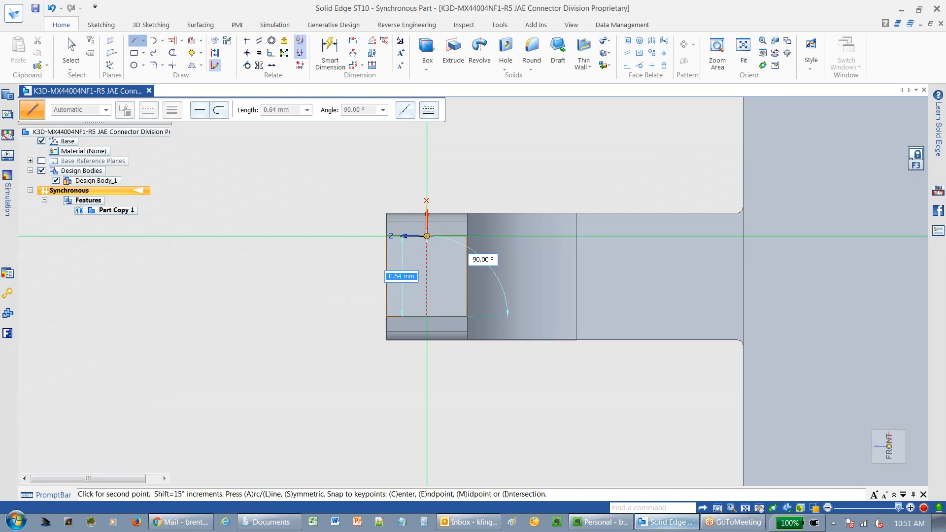
pyautogui.click(426, 236)
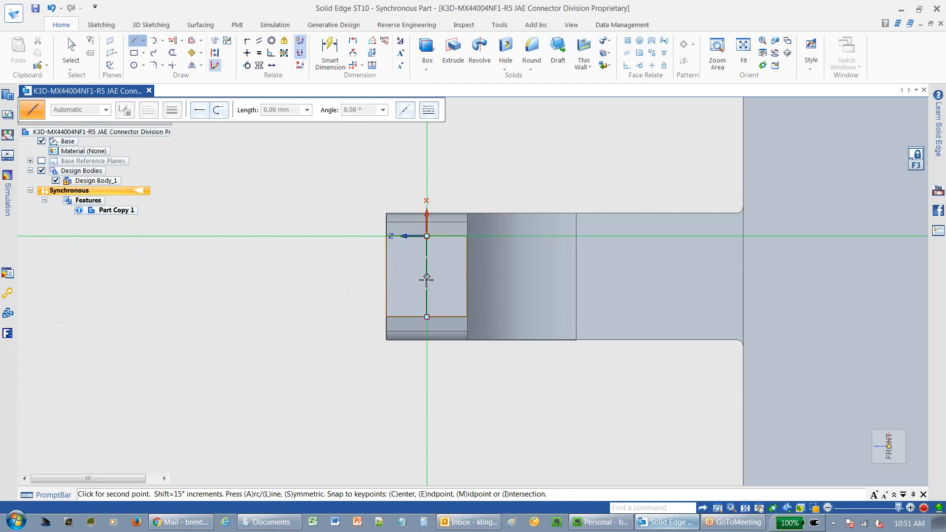
pyautogui.rightClick(329, 236)
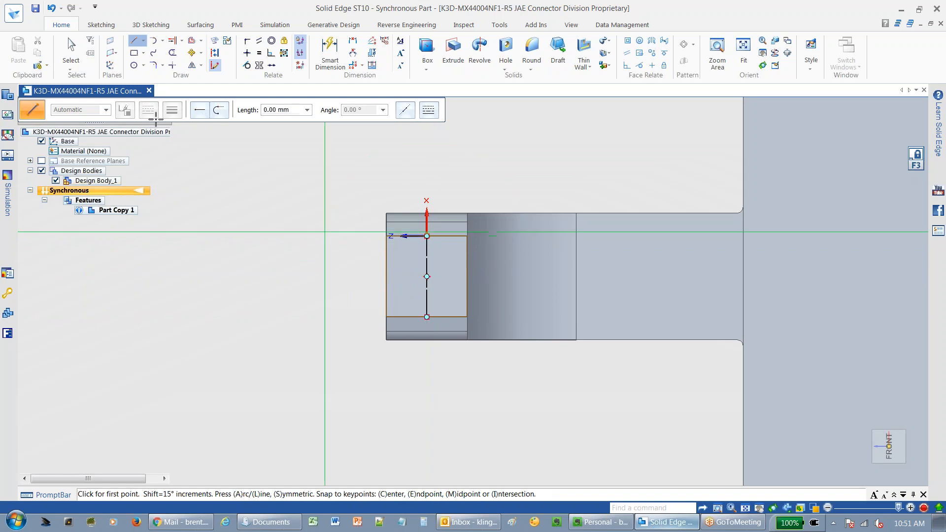
pyautogui.click(74, 54)
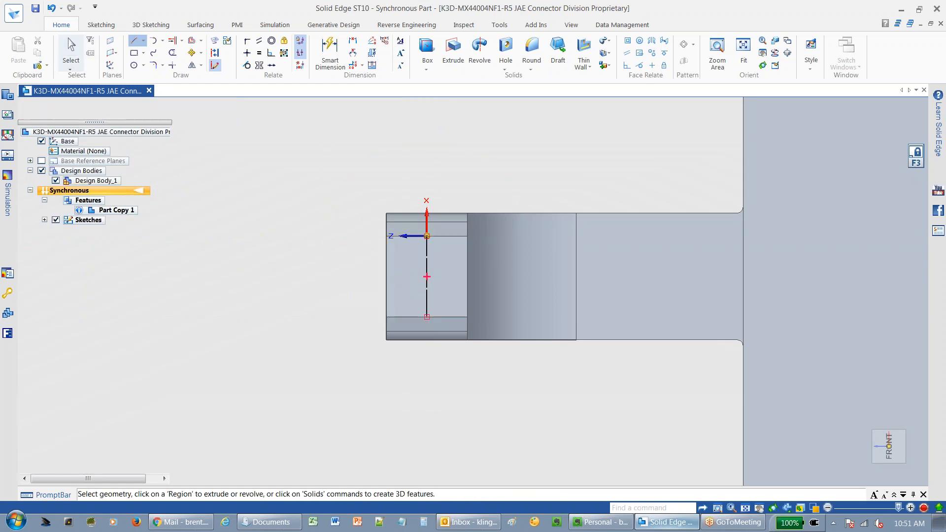
# Select the connector body, place the steering wheel on the construction line's midpoint, and move the body to the origin point.
pyautogui.click(96, 180)
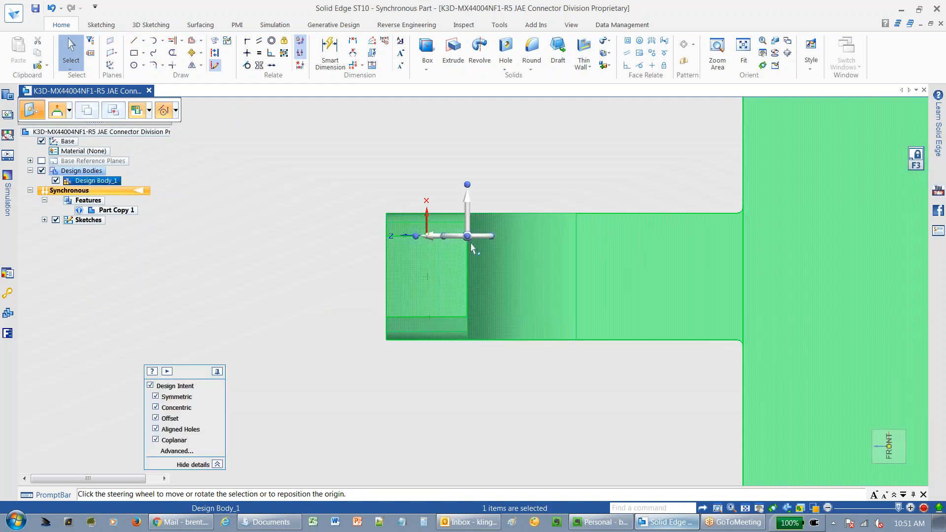
pyautogui.click(428, 277)
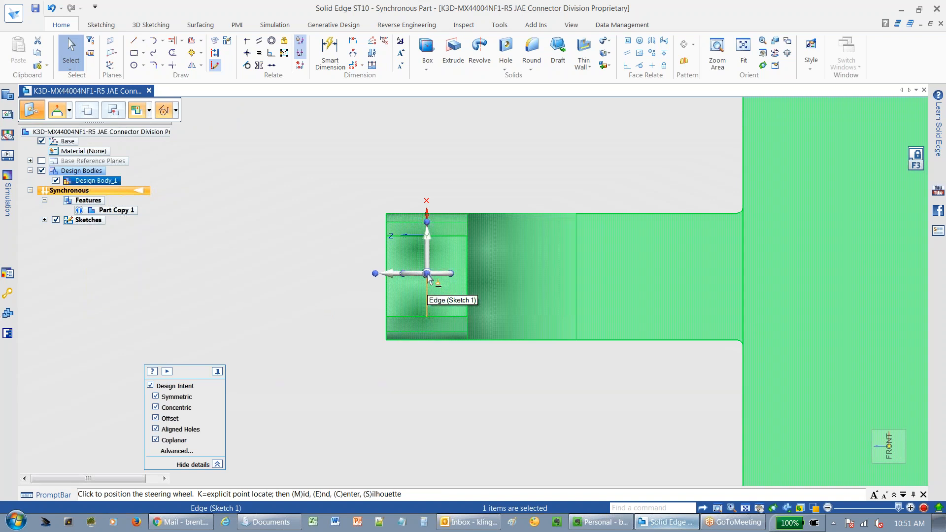
pyautogui.click(427, 281)
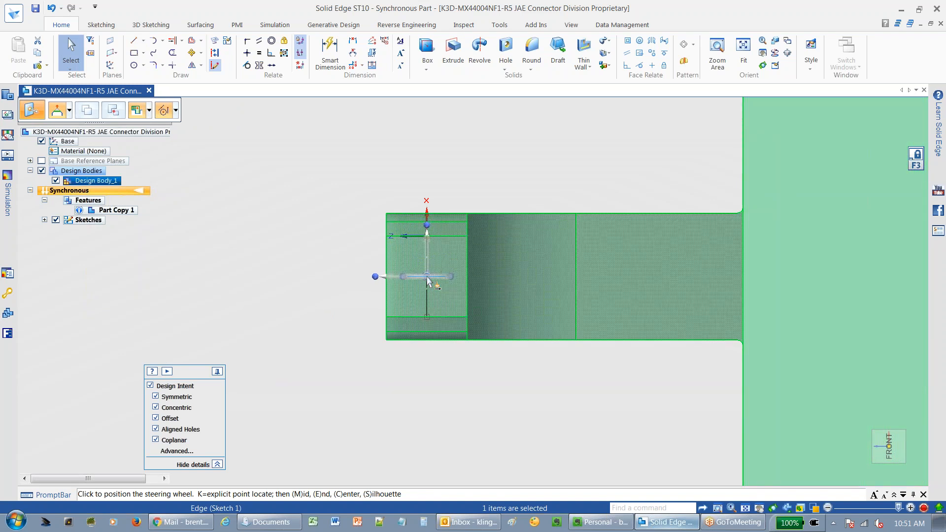
pyautogui.click(427, 280)
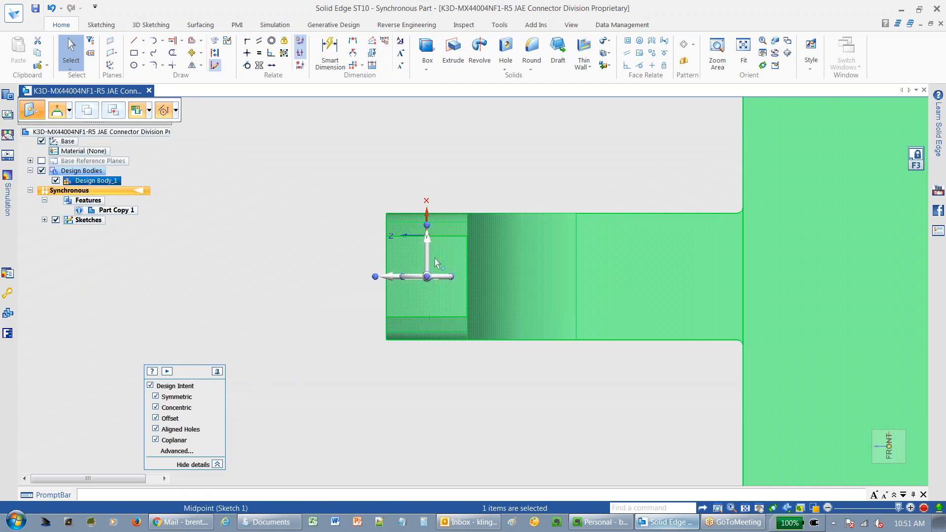
pyautogui.click(428, 262)
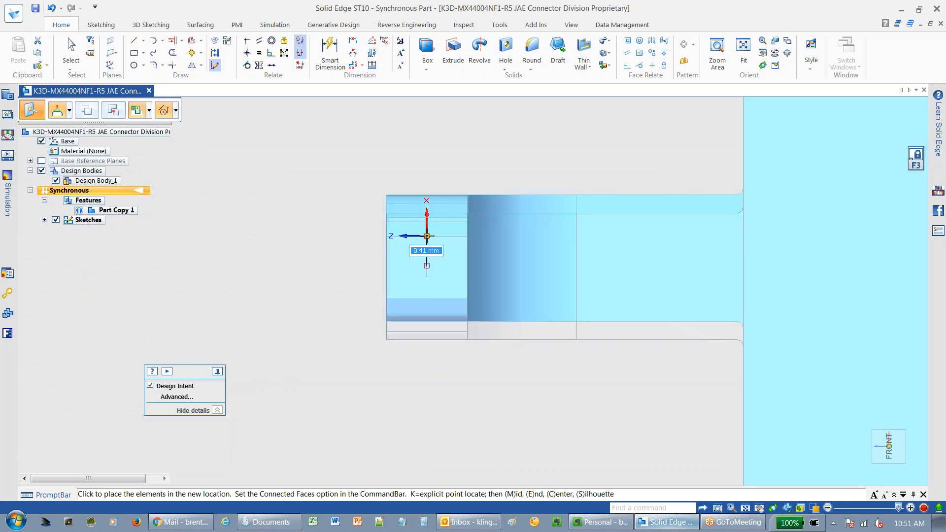
pyautogui.click(441, 231)
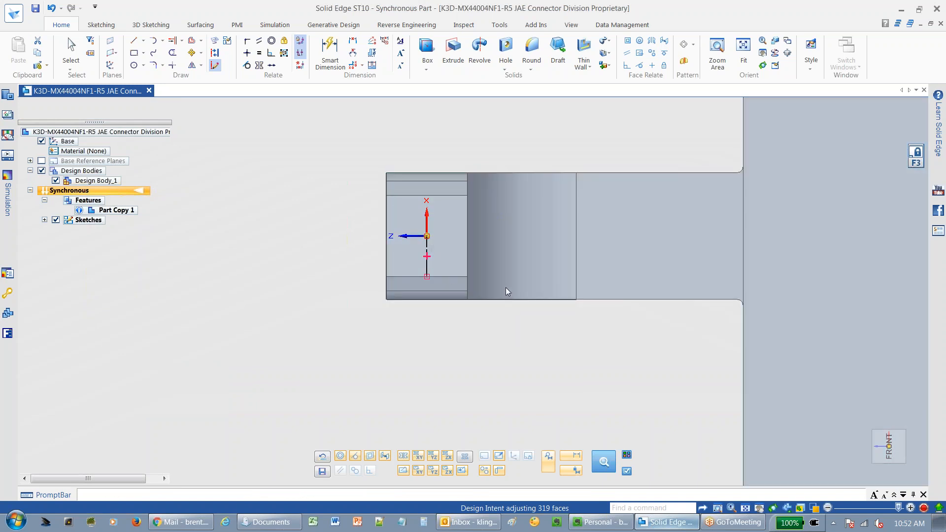
# Inspect the repositioned connector and its pins from the isometric and right views.
pyautogui.moveTo(513, 317); pyautogui.dragTo(537, 338, button='middle')
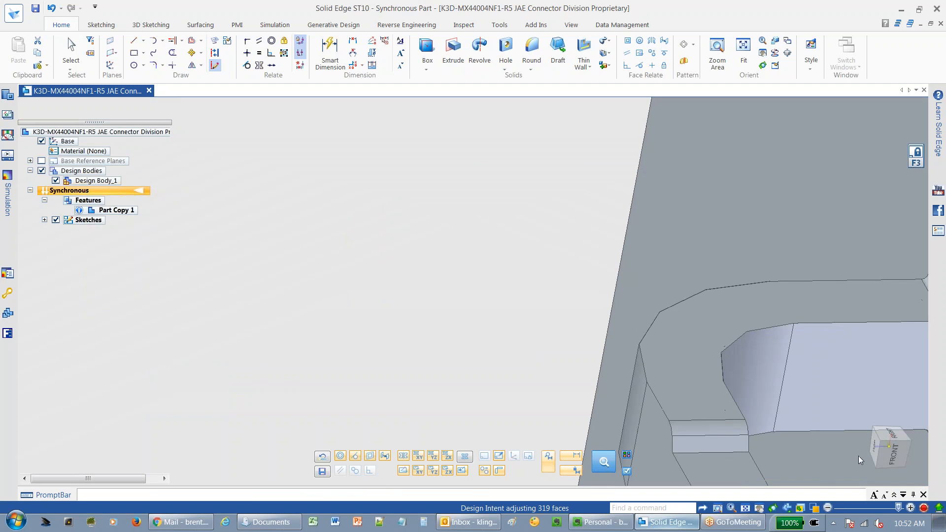
pyautogui.click(883, 446)
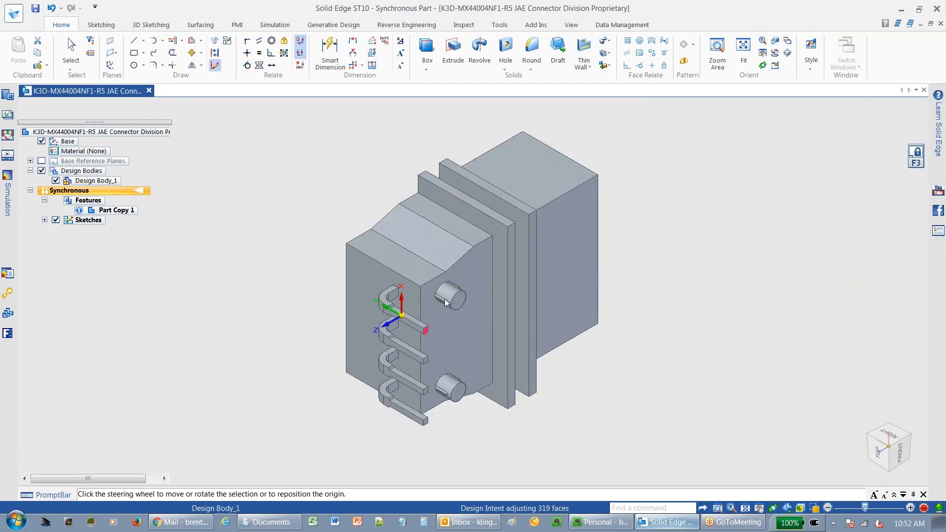
pyautogui.moveTo(426, 301); pyautogui.dragTo(329, 266, button='middle')
pyautogui.press('Escape')
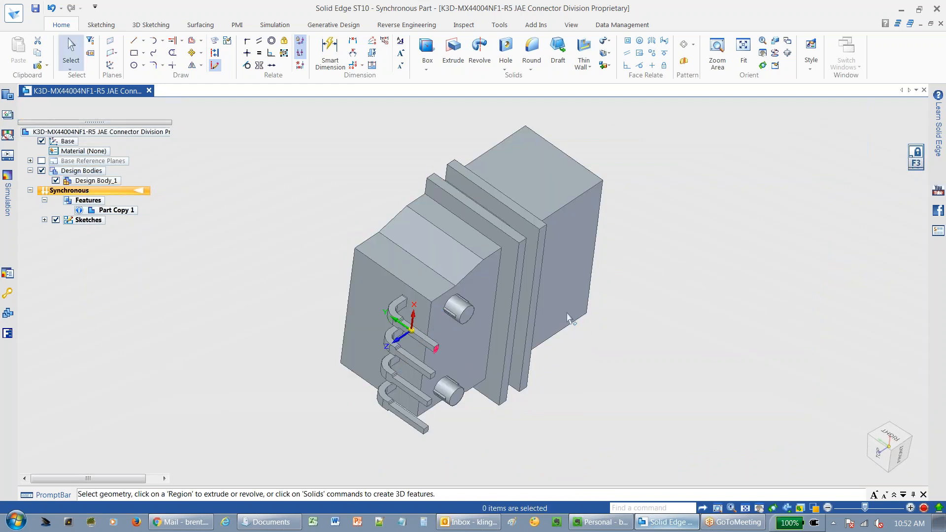
pyautogui.moveTo(582, 259); pyautogui.dragTo(591, 274, button='middle')
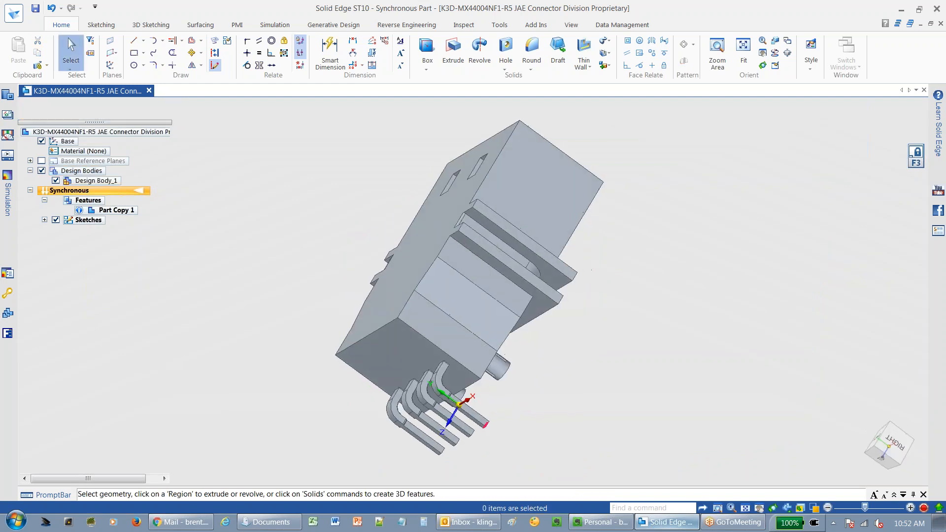
pyautogui.click(887, 442)
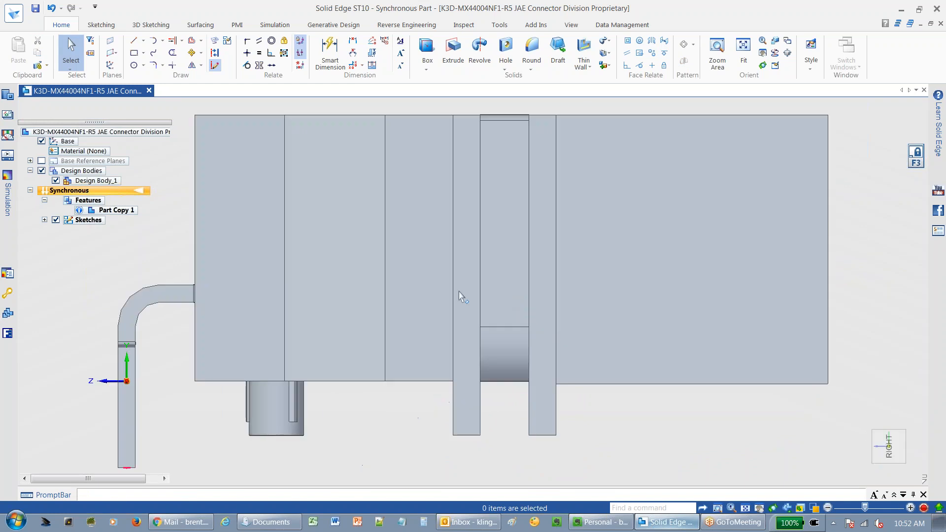
pyautogui.keyDown('shift'); pyautogui.moveTo(185, 348); pyautogui.dragTo(395, 304, button='middle'); pyautogui.keyUp('shift')
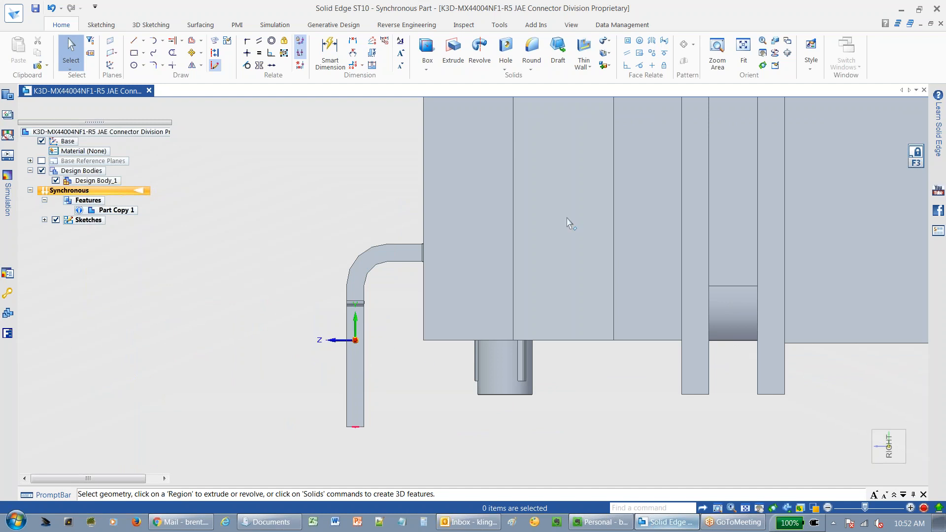
pyautogui.moveTo(431, 407); pyautogui.dragTo(448, 407, button='middle')
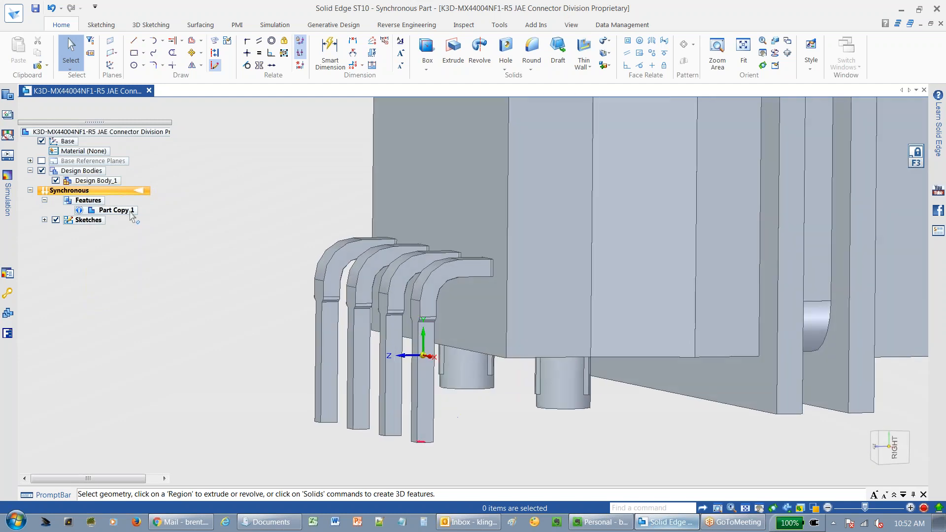
# Select the connector body, place the steering wheel on the origin point, reorient it, and rotate the body 90 degrees.
pyautogui.click(96, 180)
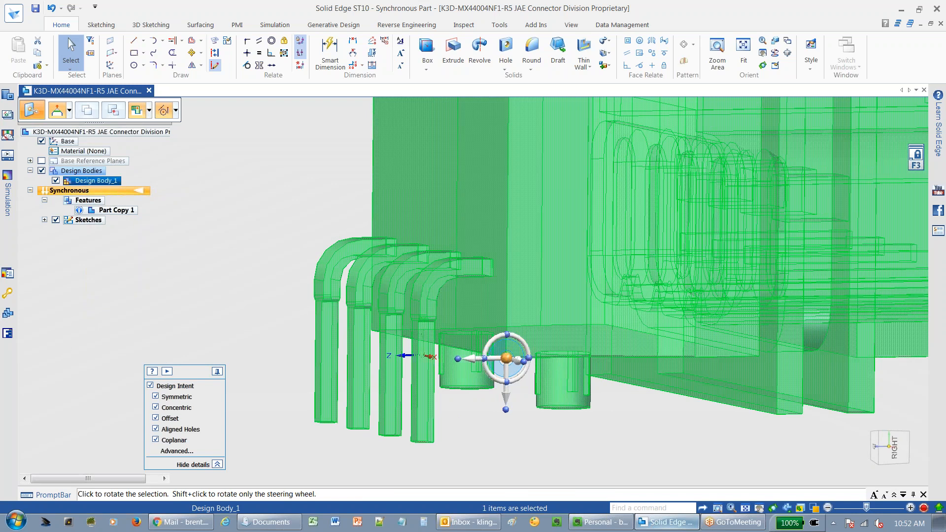
pyautogui.click(422, 362)
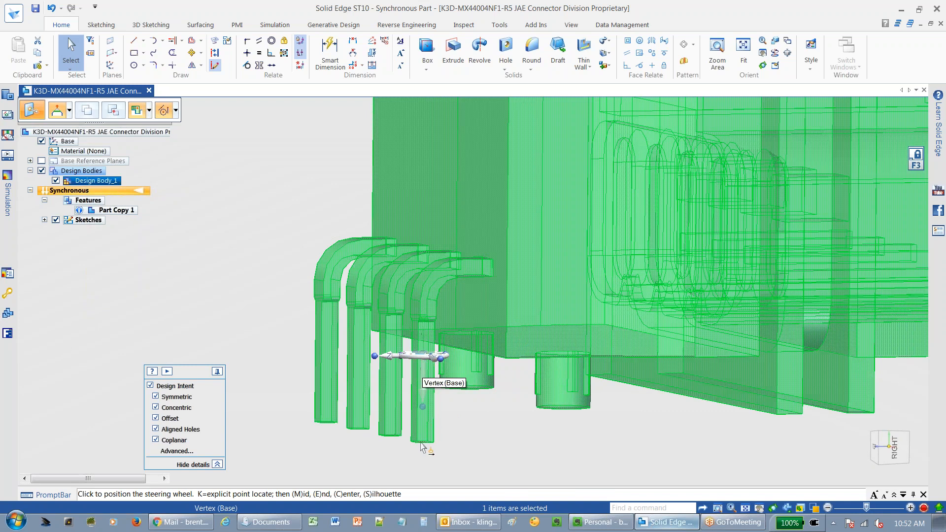
pyautogui.click(422, 417)
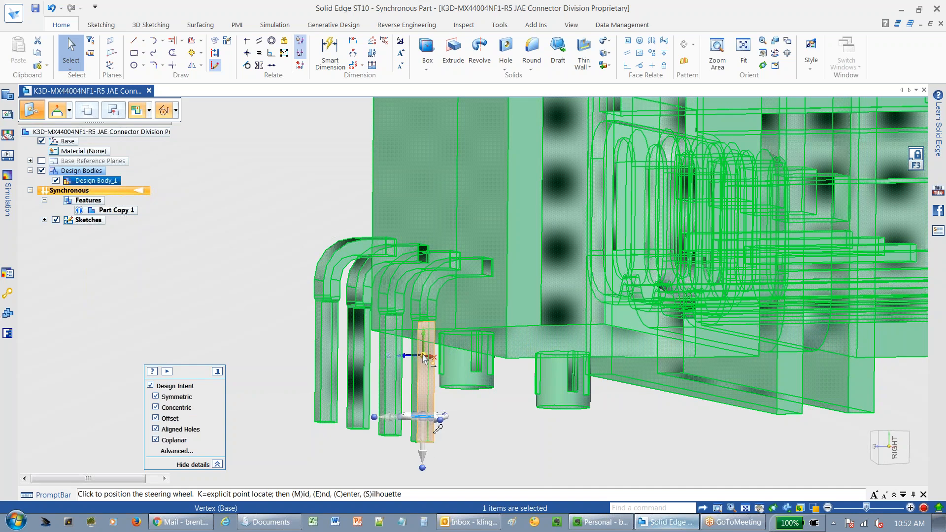
pyautogui.click(422, 356)
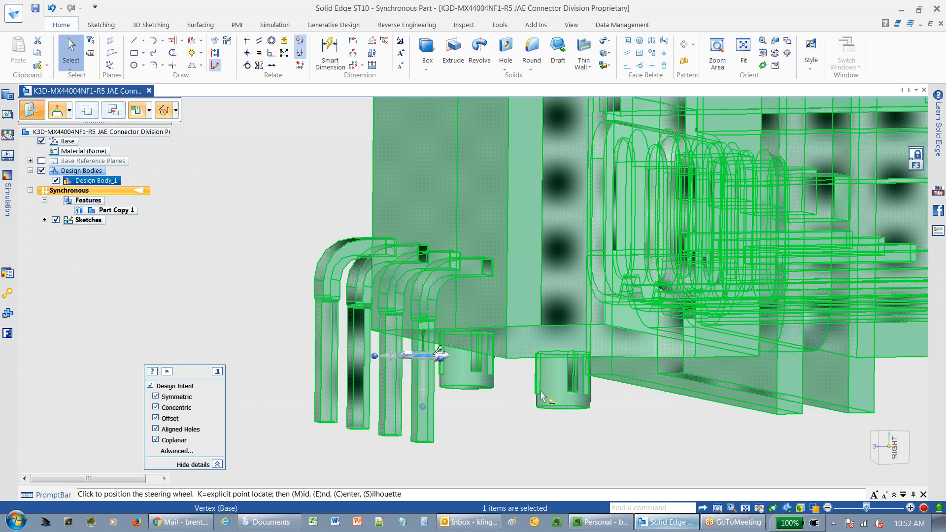
pyautogui.moveTo(540, 367); pyautogui.dragTo(537, 360, button='middle')
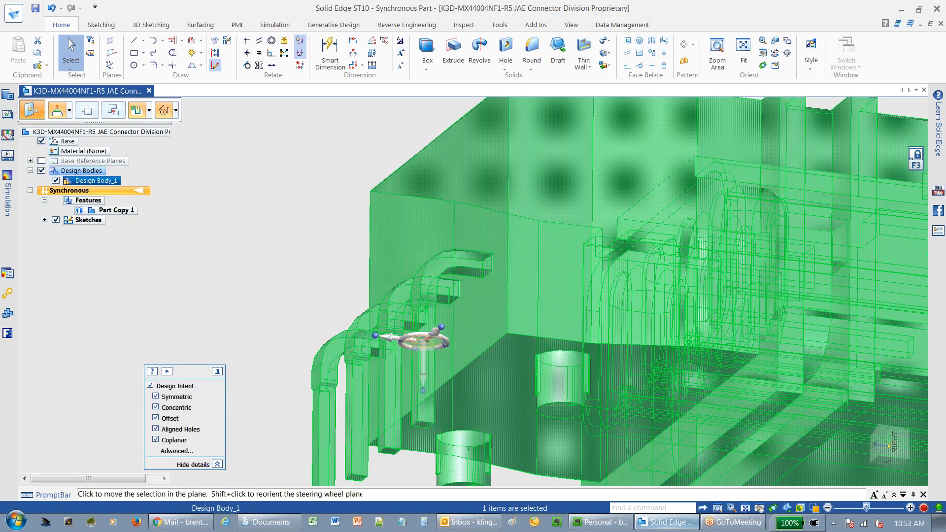
pyautogui.scroll(2, 436, 344)
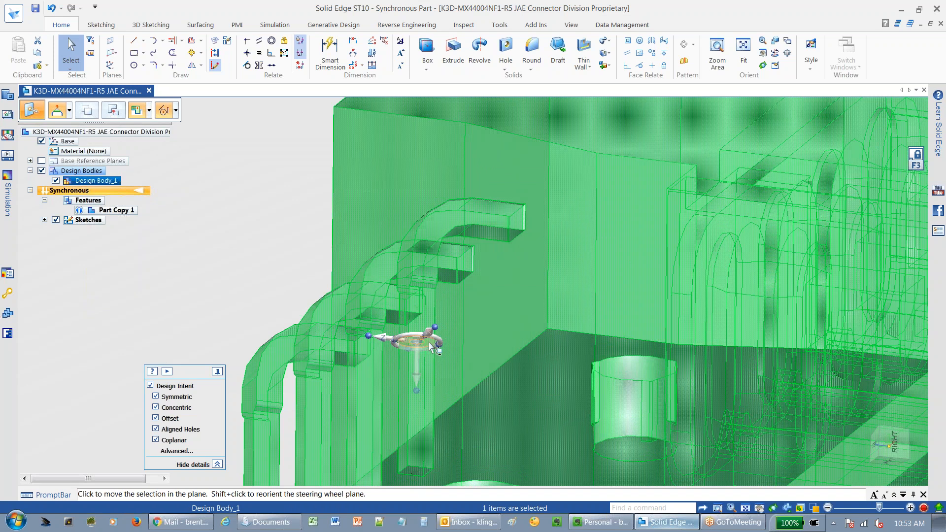
pyautogui.keyDown('shift'); pyautogui.click(431, 346); pyautogui.keyUp('shift')
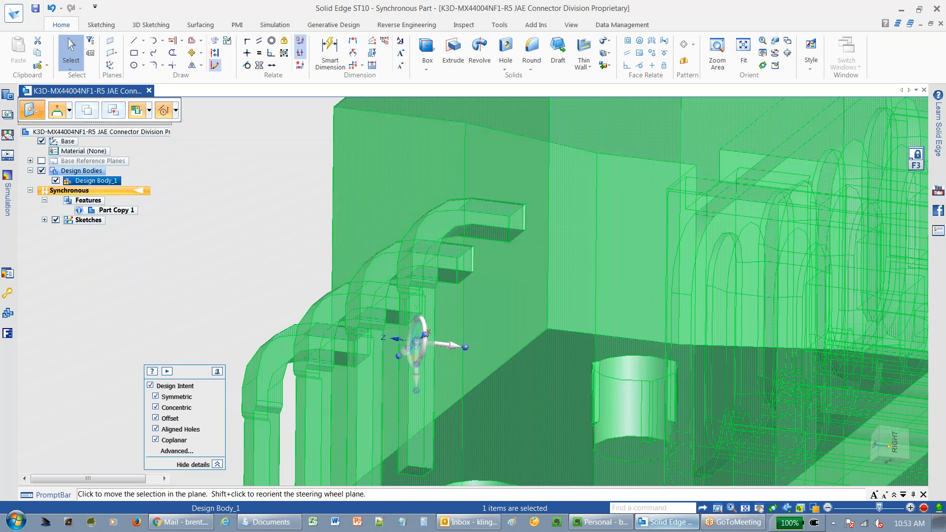
pyautogui.keyDown('shift'); pyautogui.click(421, 335); pyautogui.keyUp('shift')
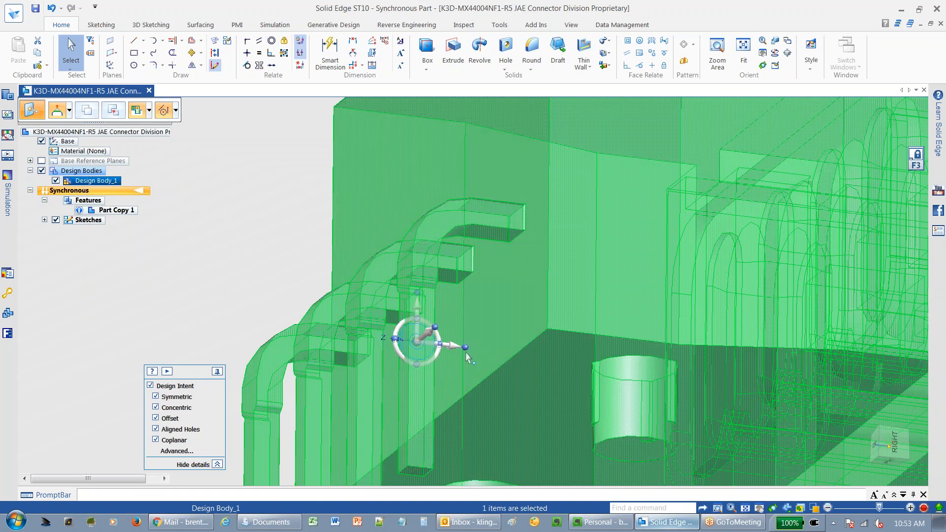
pyautogui.scroll(-2, 417, 341)
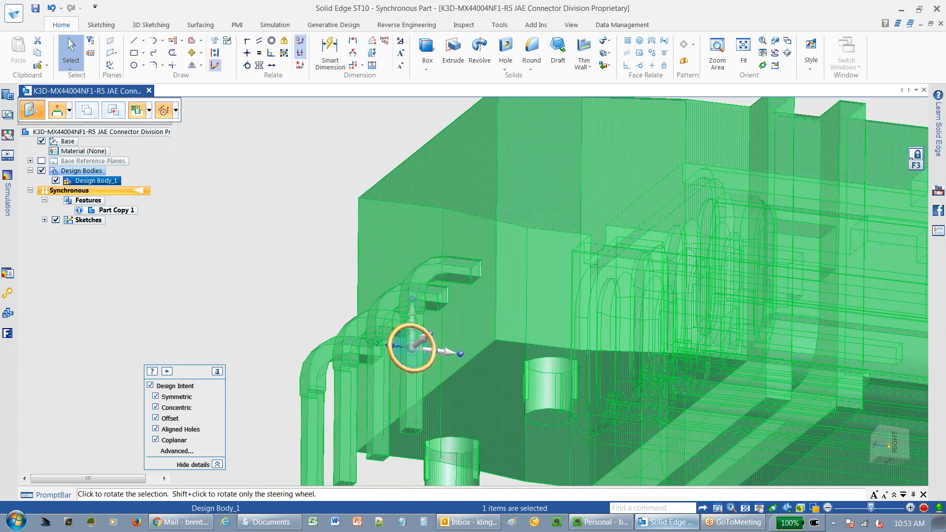
pyautogui.scroll(-1, 413, 345)
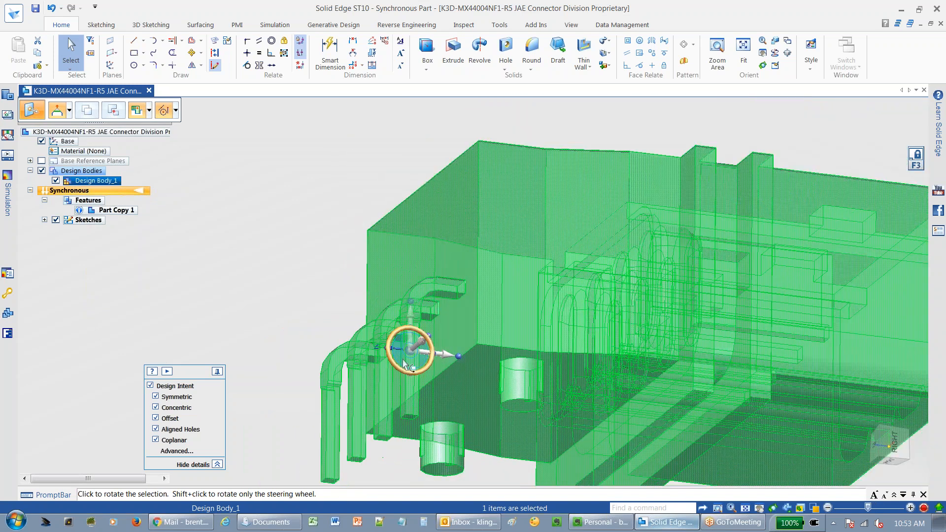
pyautogui.click(397, 336)
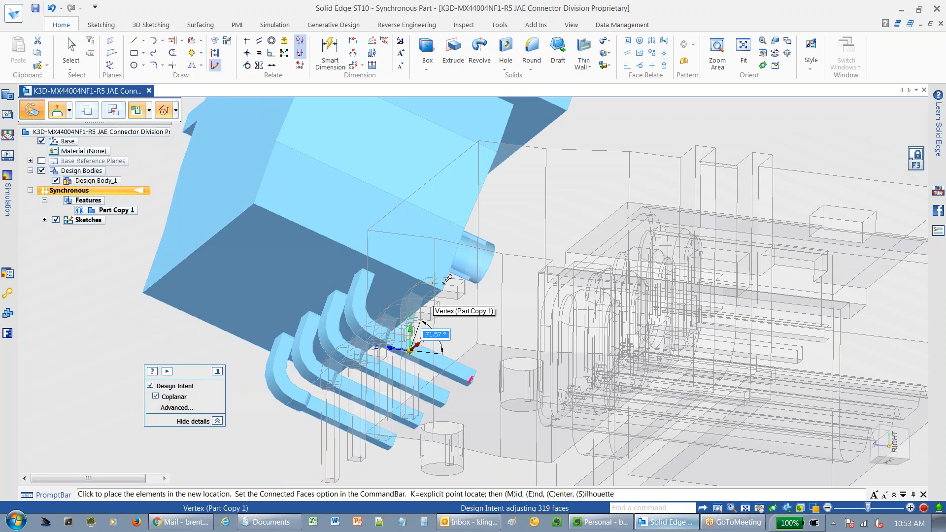
pyautogui.write('90')
pyautogui.press('Return')
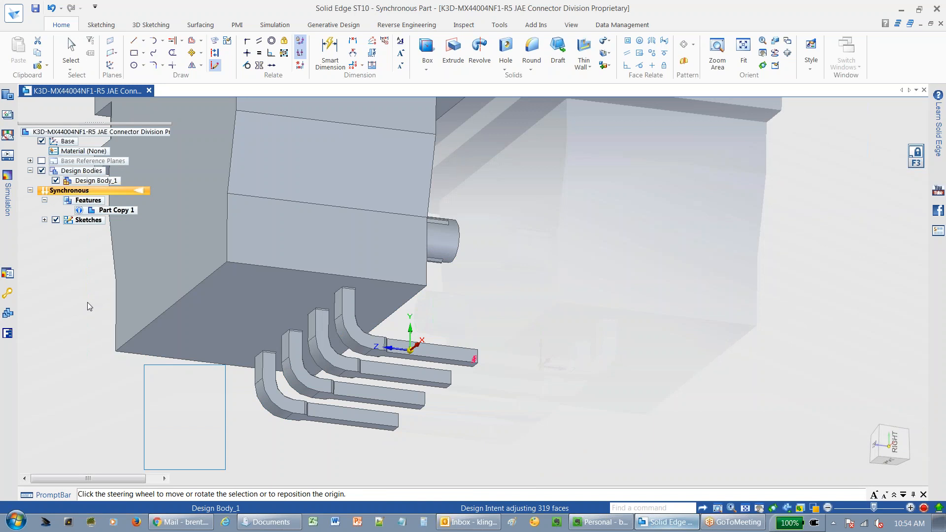
pyautogui.click(71, 52)
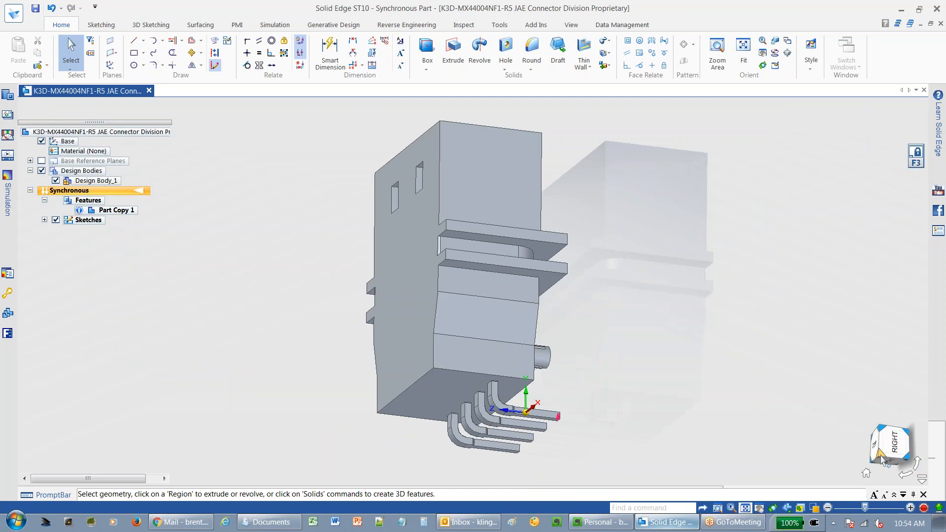
# Orbit around the rotated connector to inspect its orientation relative to the base origin.
pyautogui.click(877, 457)
pyautogui.moveTo(489, 405)
pyautogui.mouseDown(button='middle')
pyautogui.moveTo(545, 323)
pyautogui.moveTo(564, 247)
pyautogui.moveTo(626, 257)
pyautogui.moveTo(729, 252)
pyautogui.moveTo(852, 291)
pyautogui.moveTo(868, 326)
pyautogui.mouseUp(button='middle')
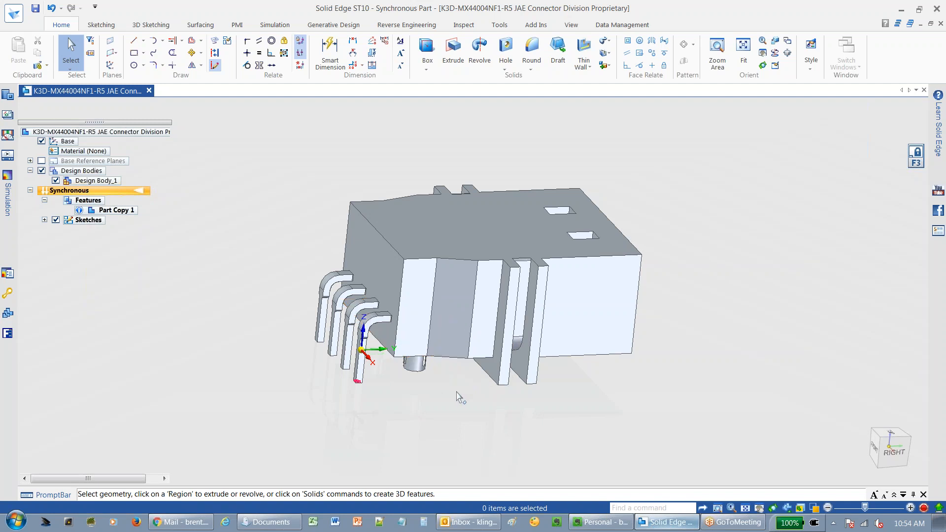
pyautogui.moveTo(452, 393); pyautogui.dragTo(479, 373, button='middle')
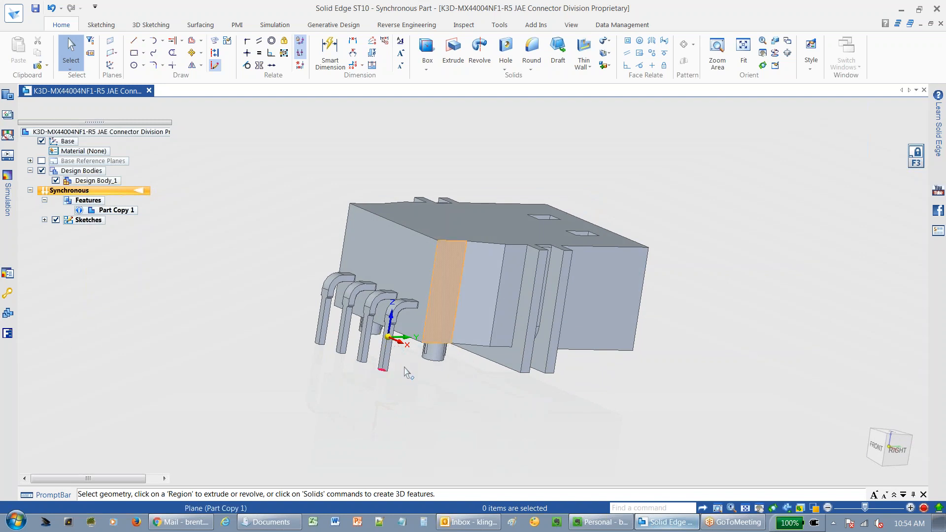
pyautogui.moveTo(469, 381); pyautogui.dragTo(444, 397, button='middle')
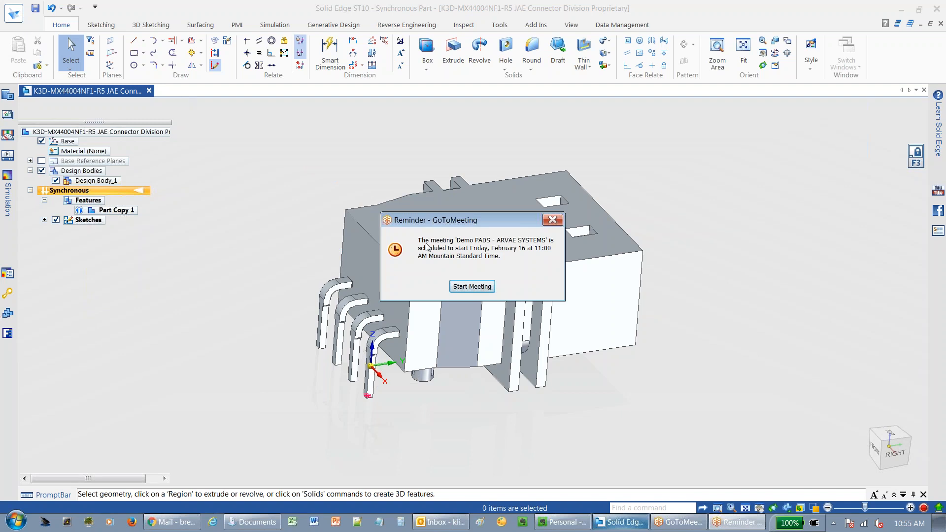
pyautogui.click(554, 222)
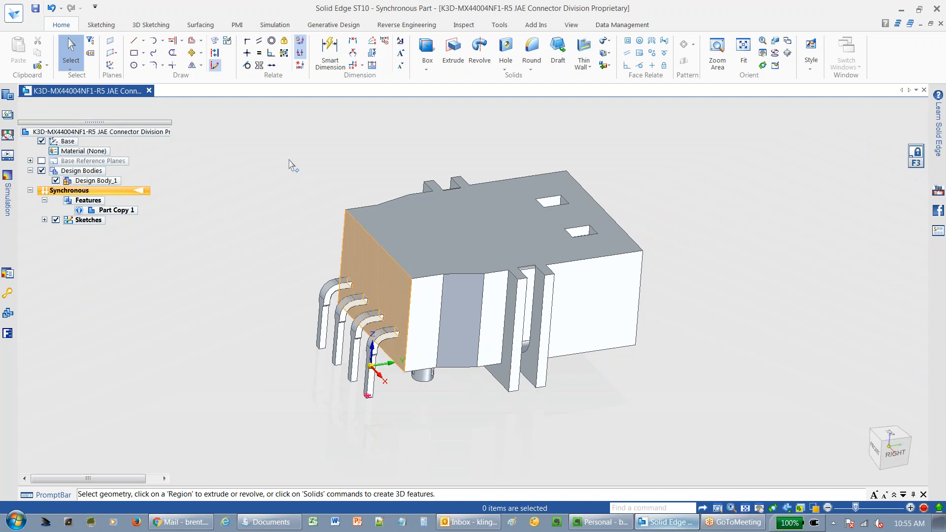
# Save the part as a STEP document named K3D-MX44004NF1-R5 JAE Connector Division Proprietary-rot.stp.
pyautogui.click(19, 18)
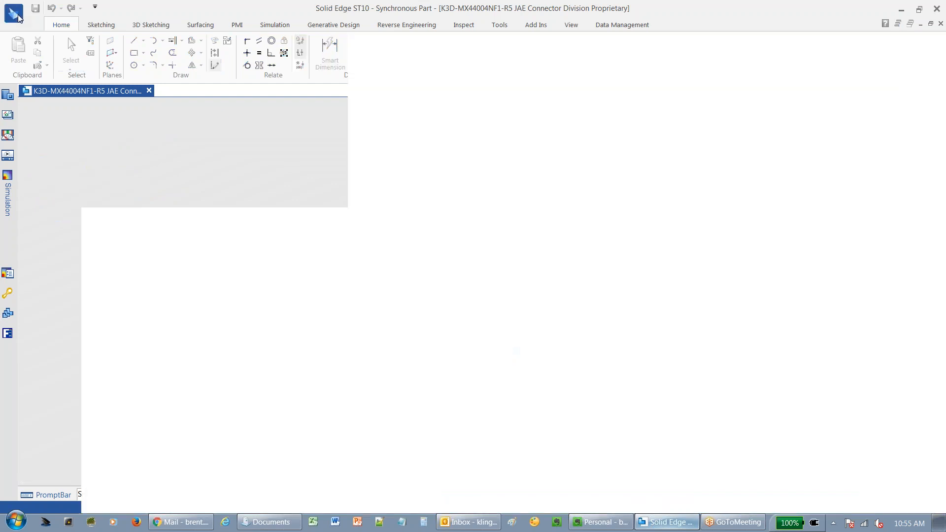
pyautogui.moveTo(49, 171)
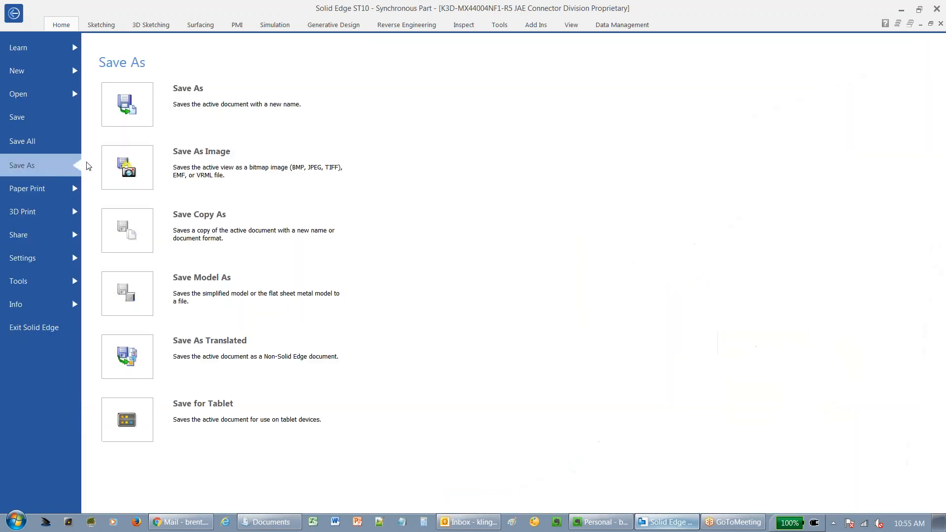
pyautogui.click(226, 106)
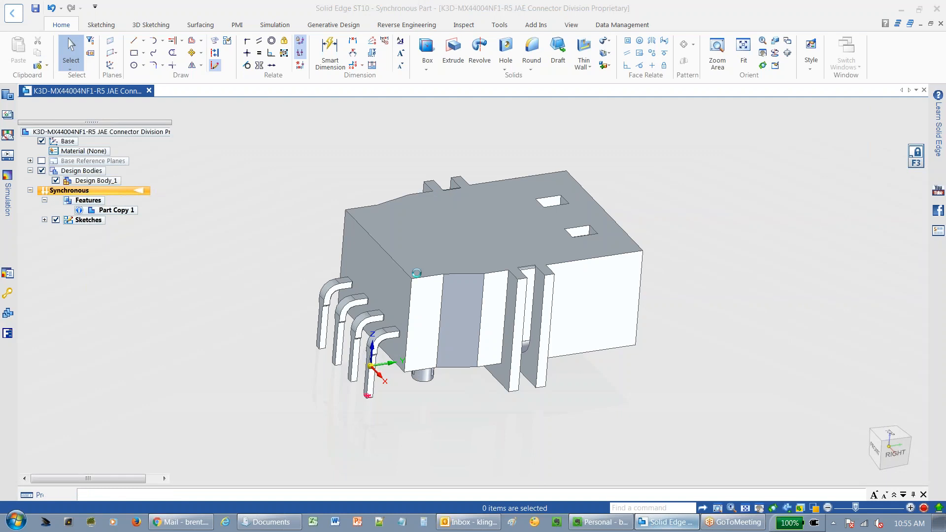
pyautogui.click(293, 308)
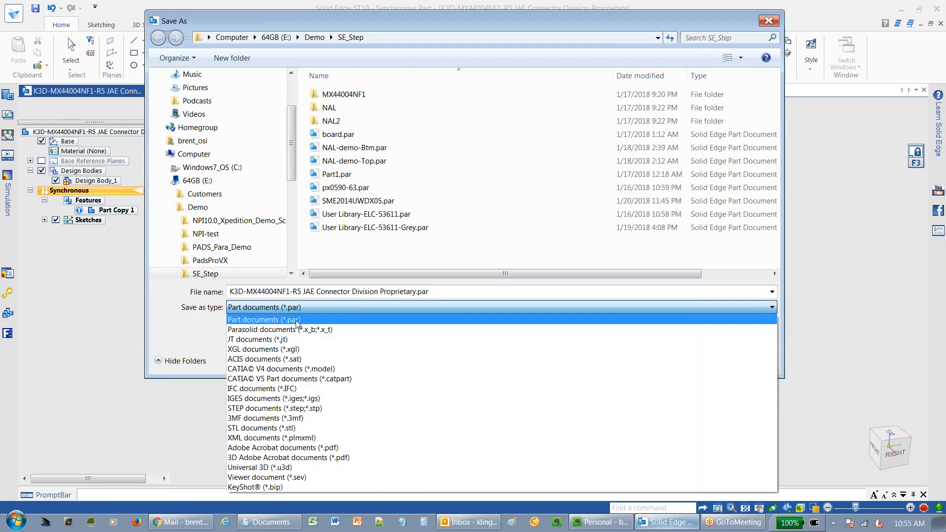
pyautogui.click(306, 409)
pyautogui.click(417, 292)
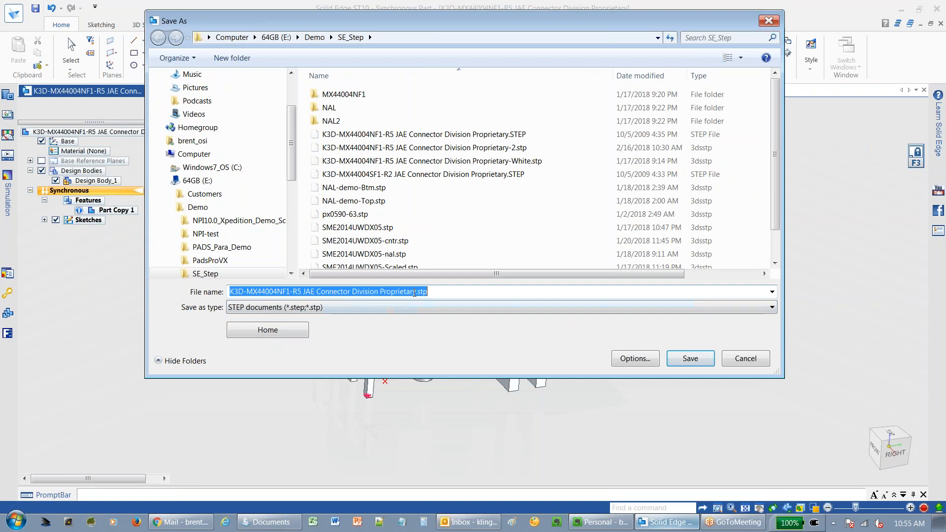
pyautogui.click(426, 292)
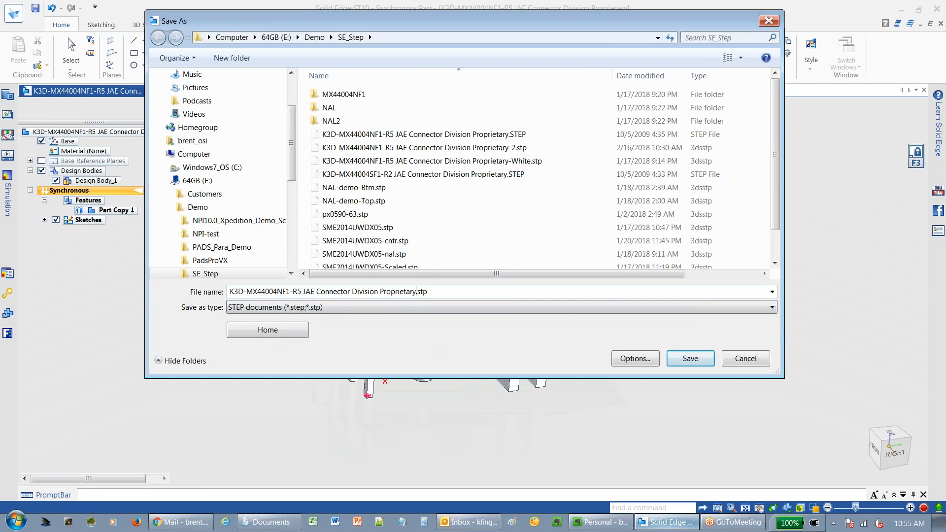
pyautogui.write('-rot')
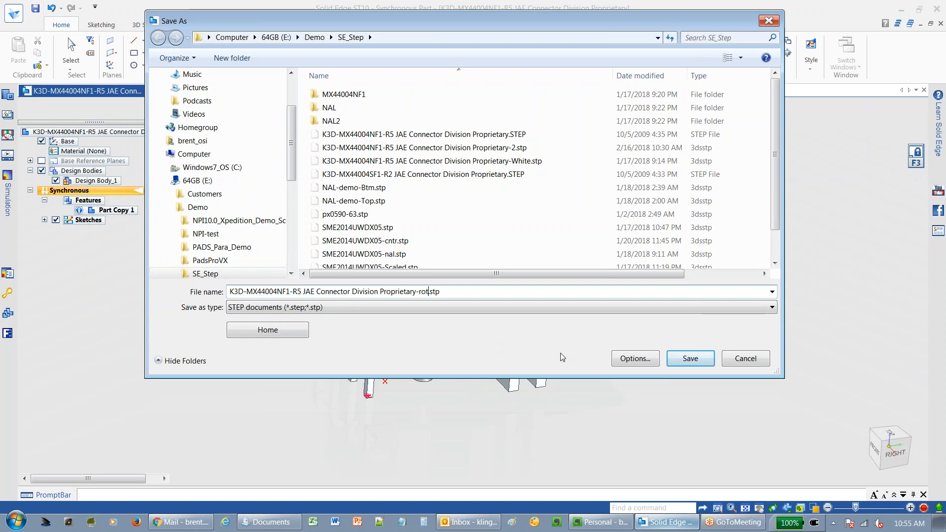
pyautogui.click(689, 360)
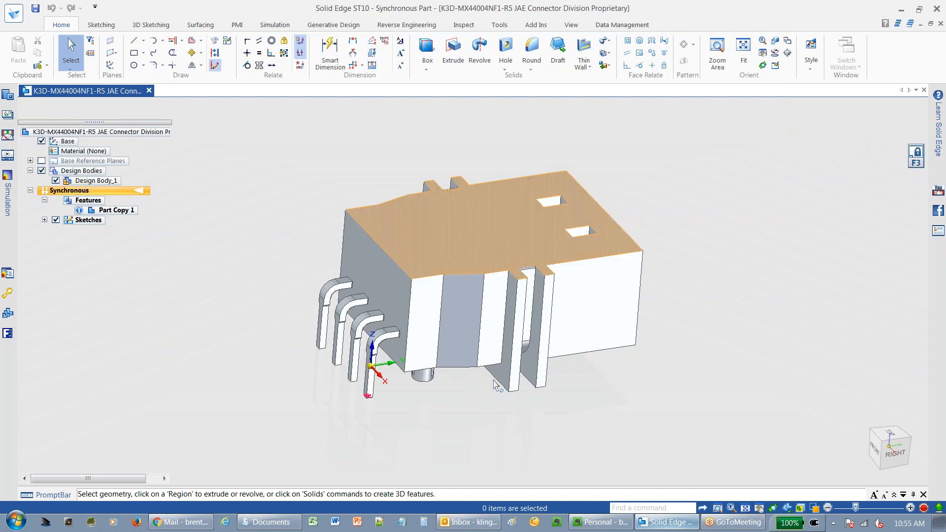
pyautogui.moveTo(492, 397)
pyautogui.mouseDown(button='middle')
pyautogui.moveTo(493, 387)
pyautogui.moveTo(485, 398)
pyautogui.moveTo(485, 391)
pyautogui.mouseUp(button='middle')
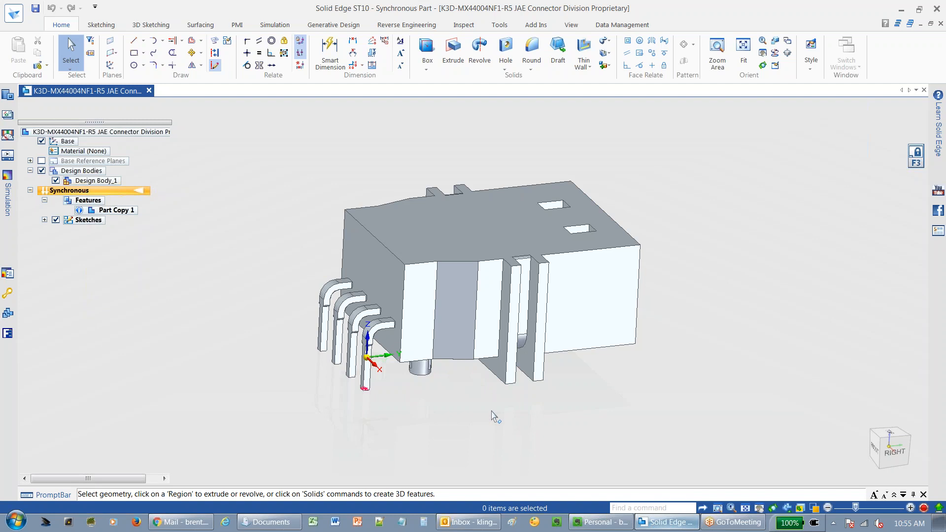
pyautogui.moveTo(483, 413); pyautogui.dragTo(480, 414, button='middle')
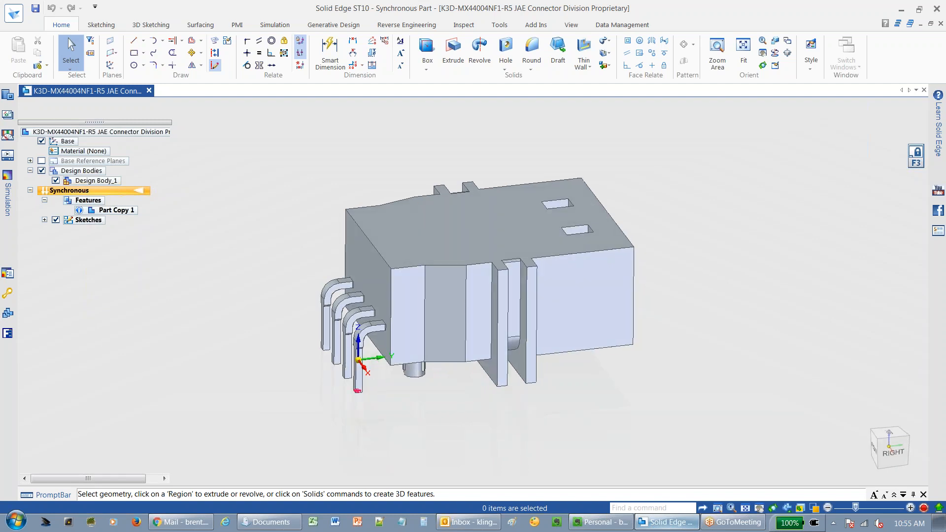
pyautogui.click(933, 507)
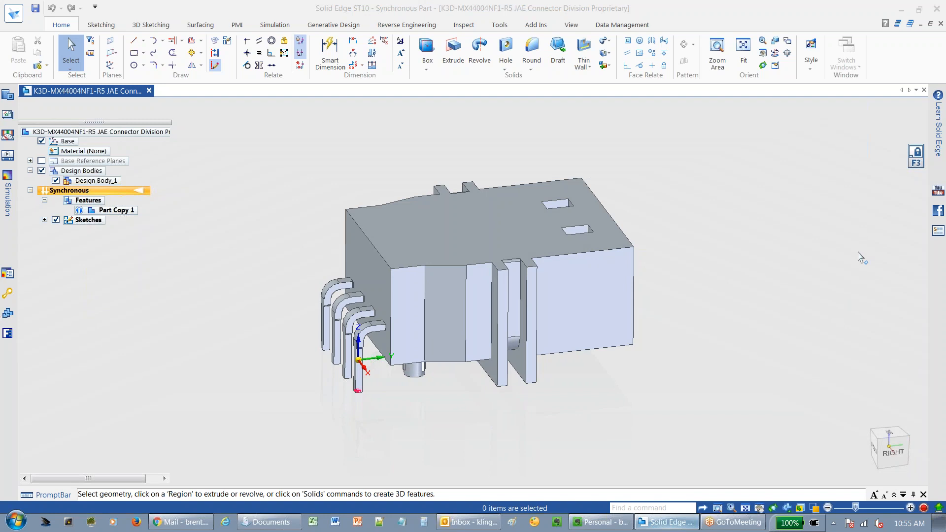